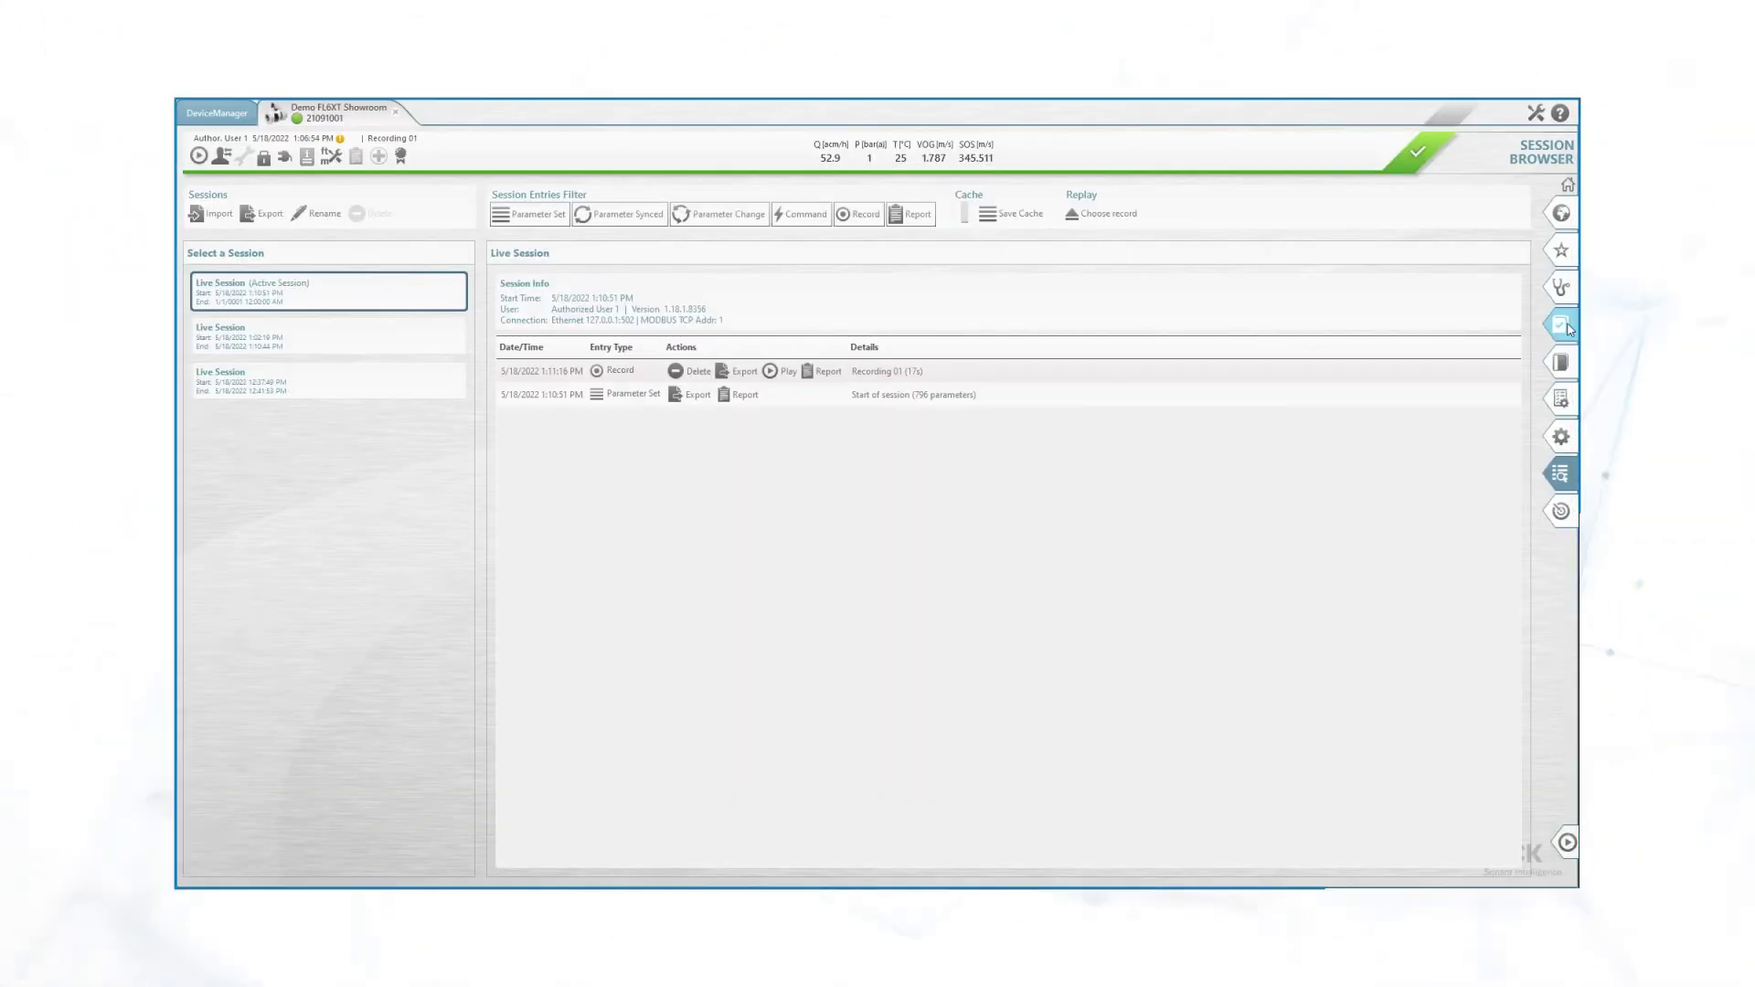
# Play back the recording on the Diagnostics Meter Values dashboard.
pyautogui.moveTo(1552, 408)
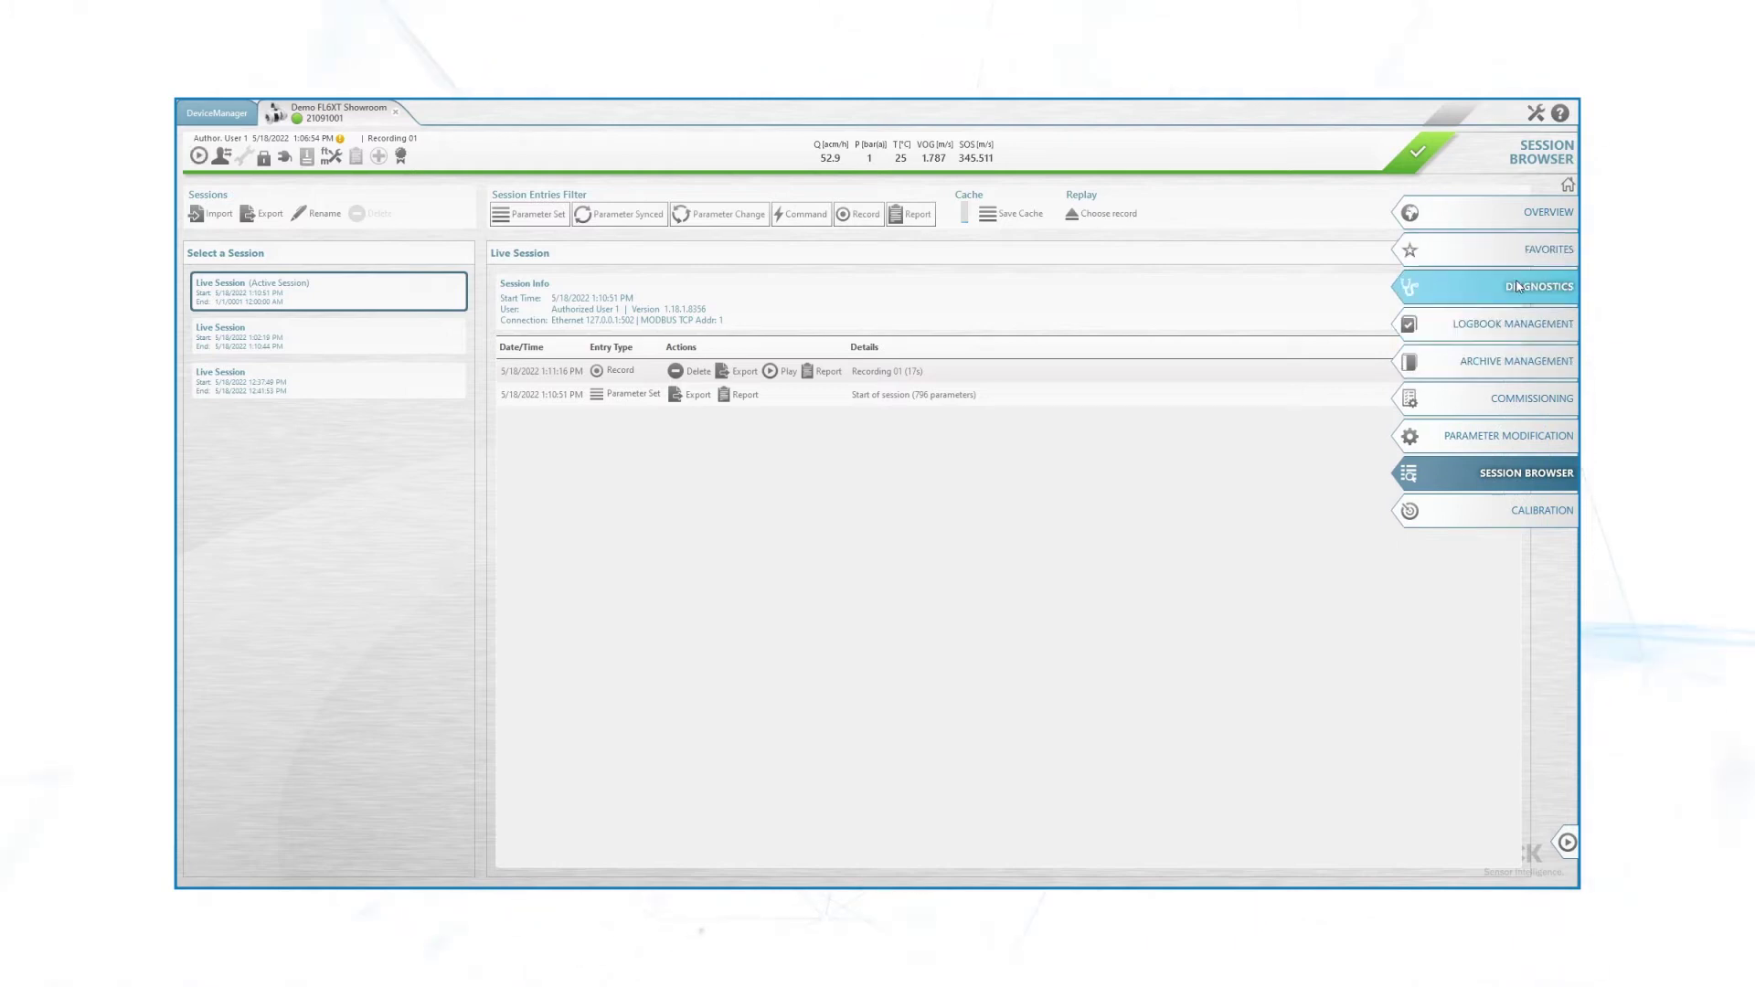
pyautogui.click(1536, 287)
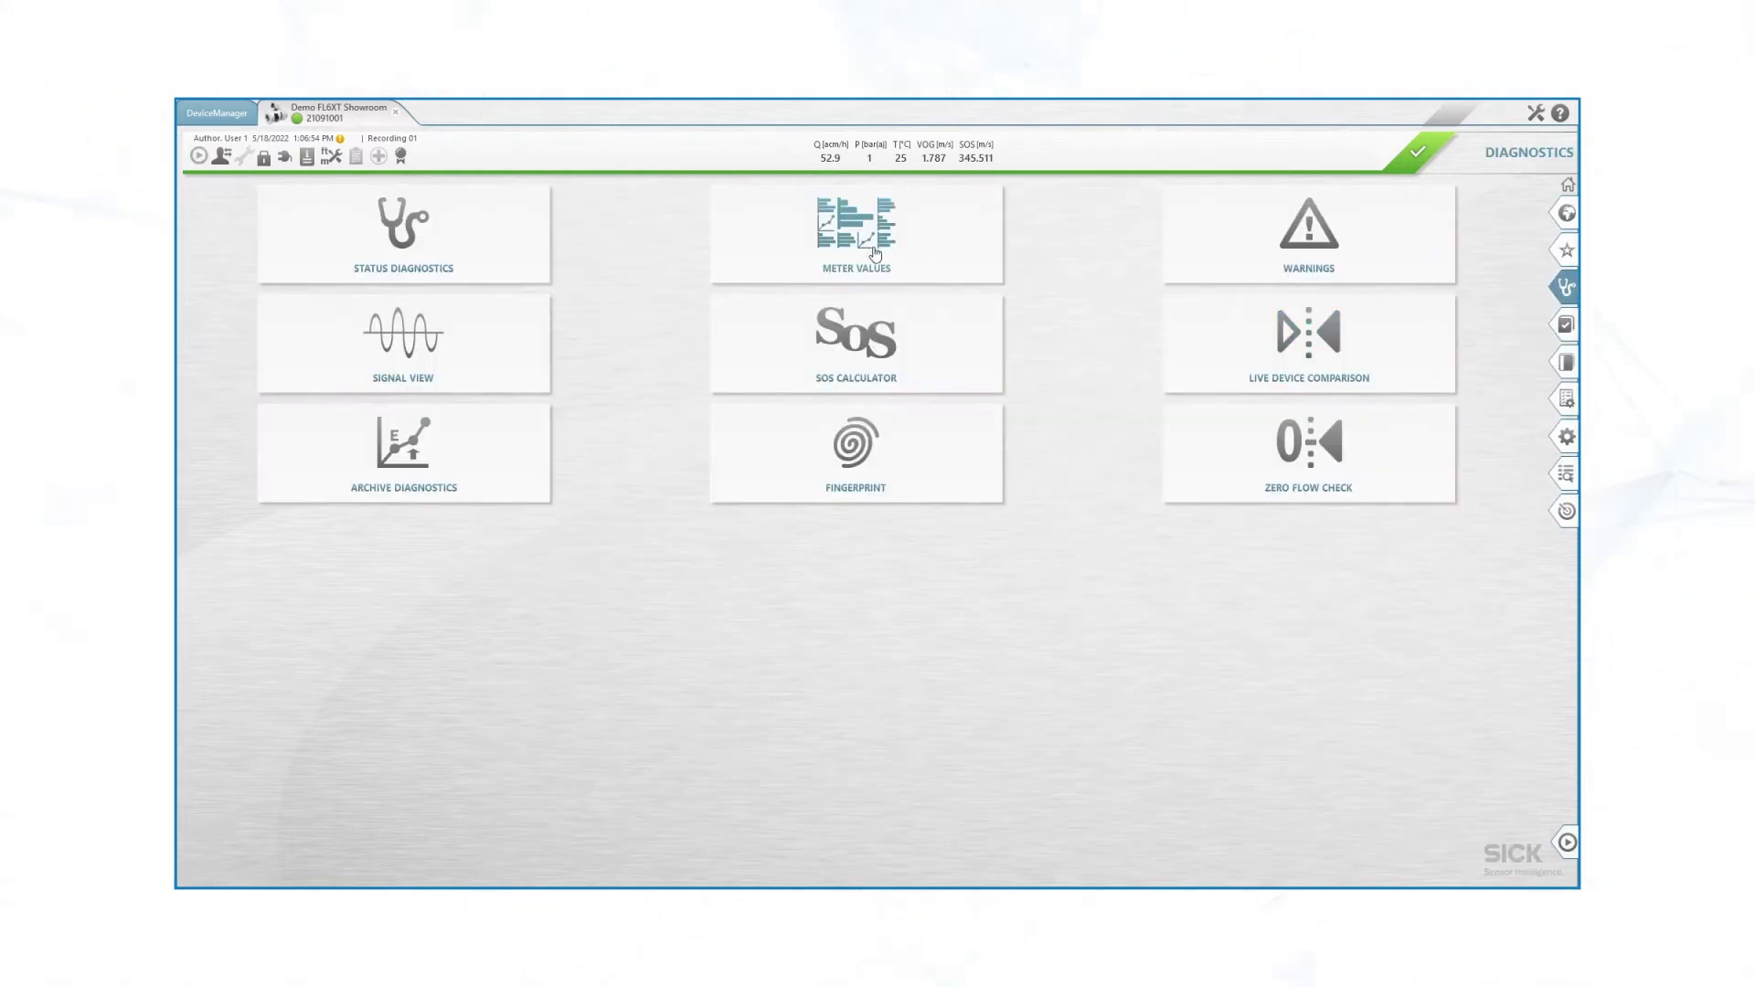
pyautogui.click(938, 255)
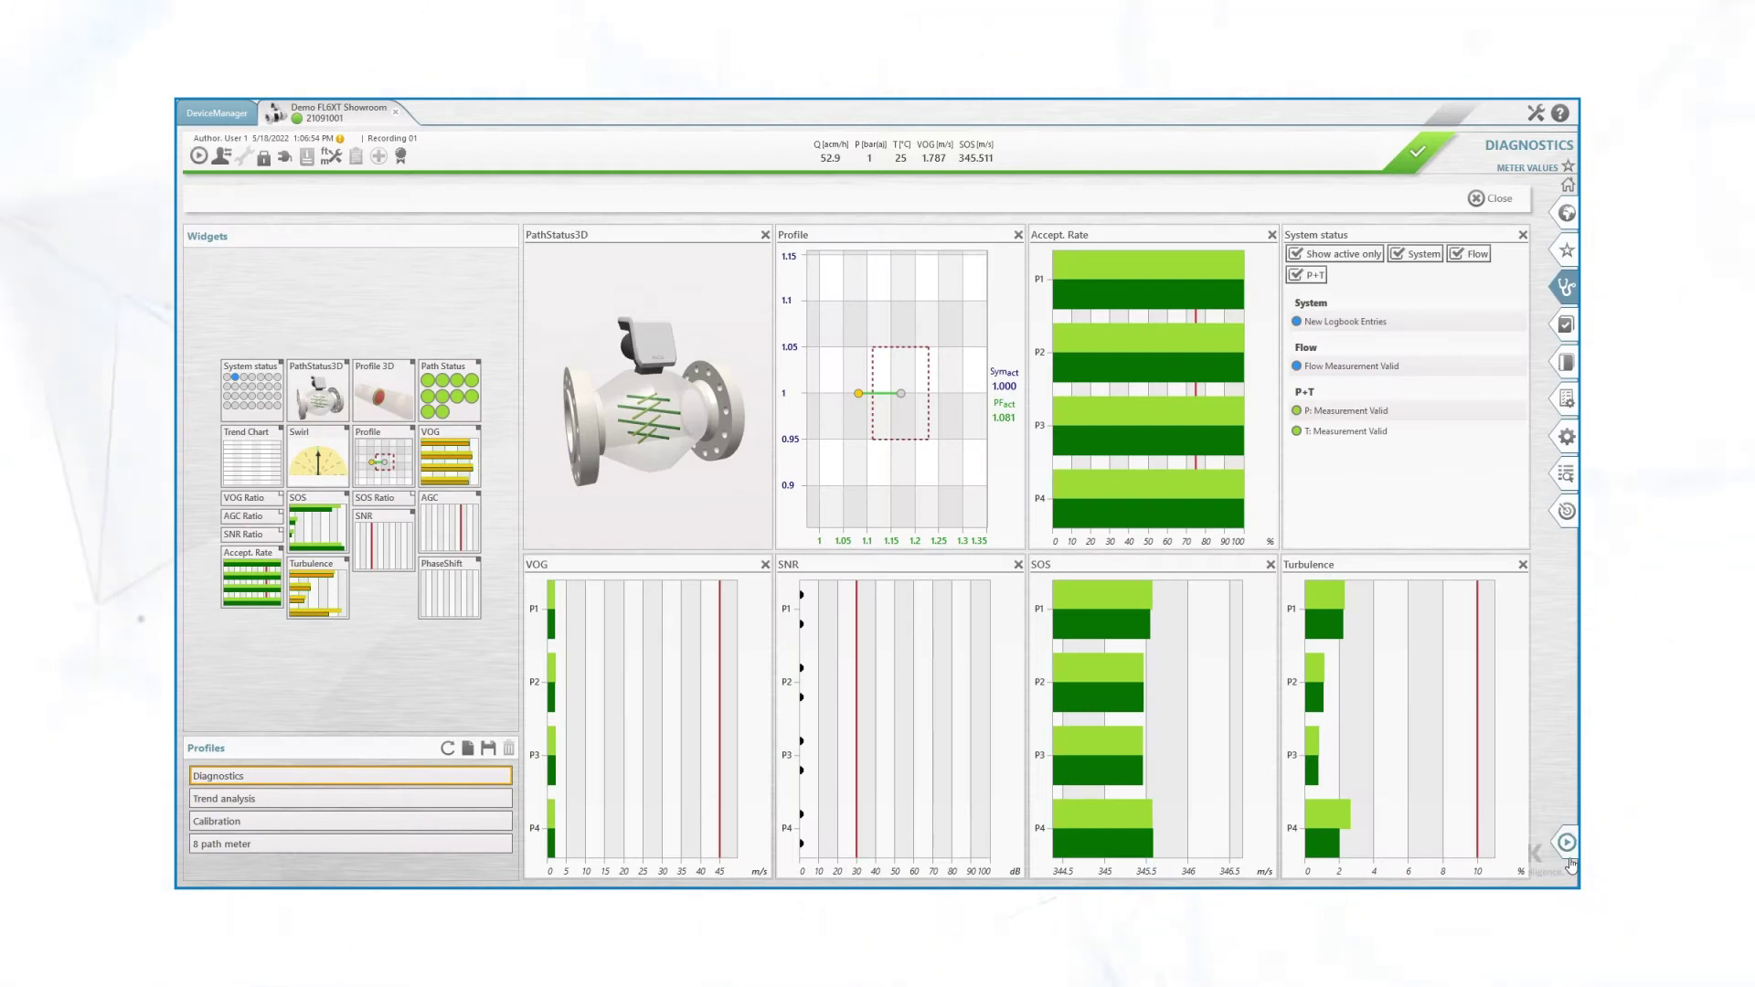
pyautogui.moveTo(1568, 843)
pyautogui.click(1417, 849)
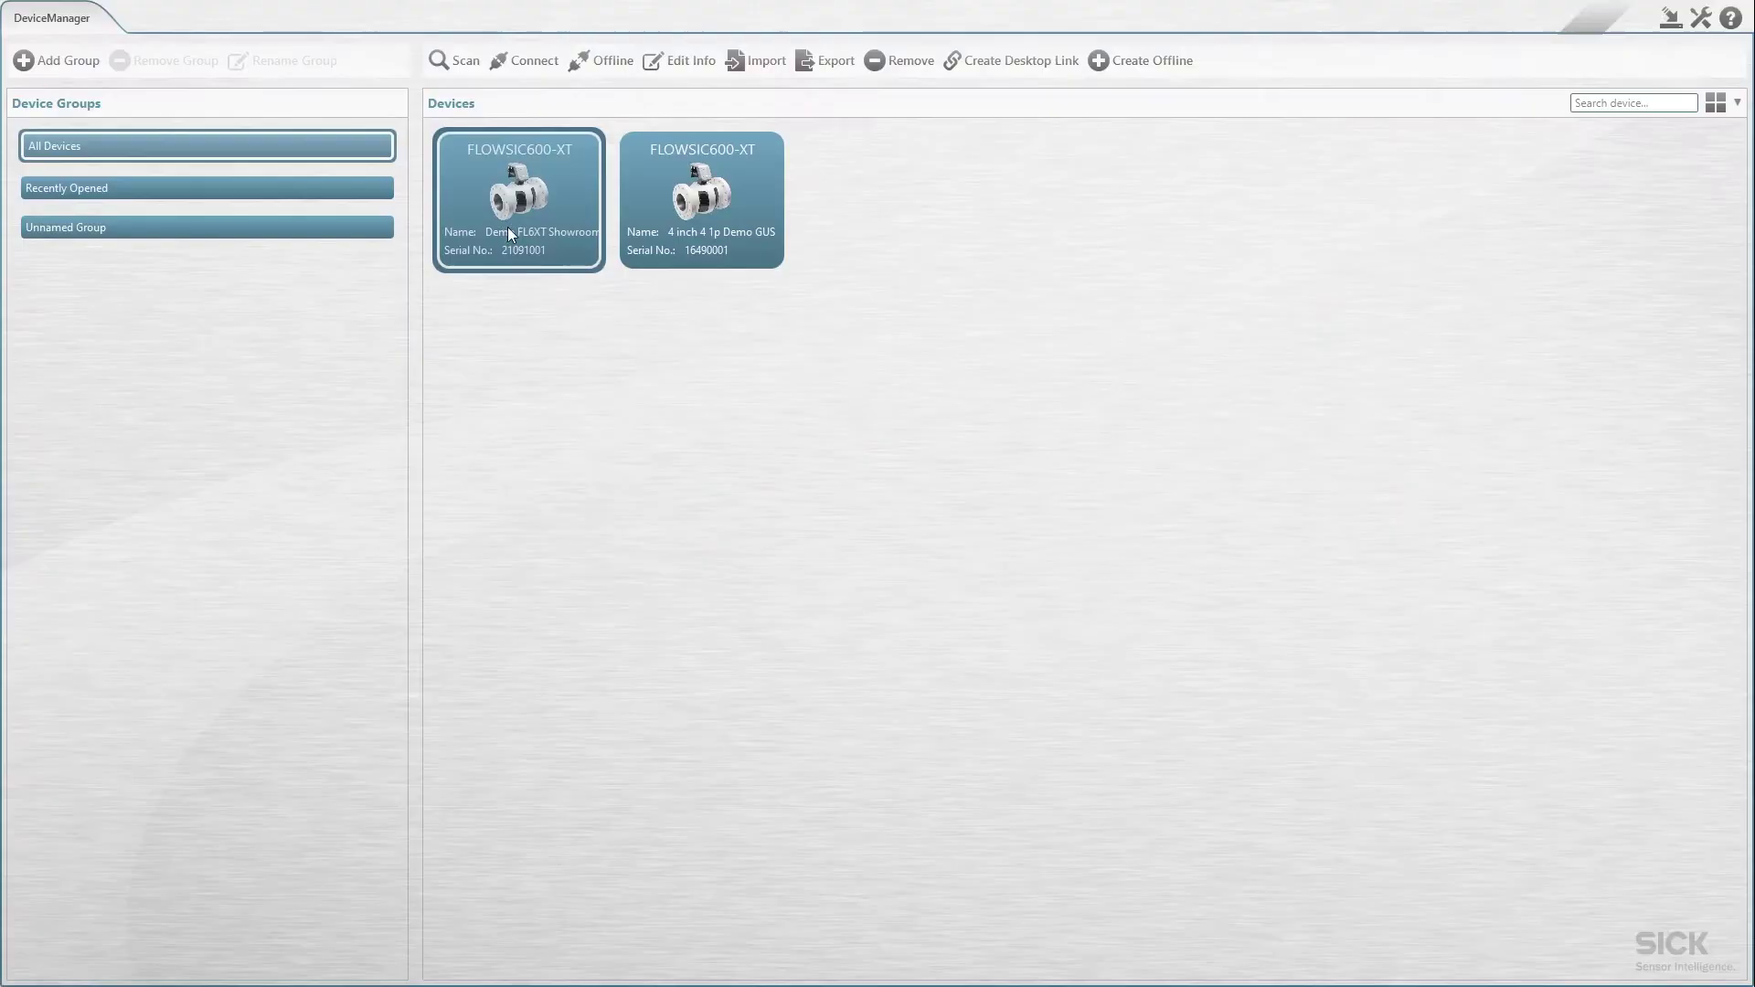
# Log in to the Demo FL6XT Showroom FLOWSIC600-XT, keeping the default Live Session name.
pyautogui.doubleClick(507, 227)
pyautogui.write('sion')
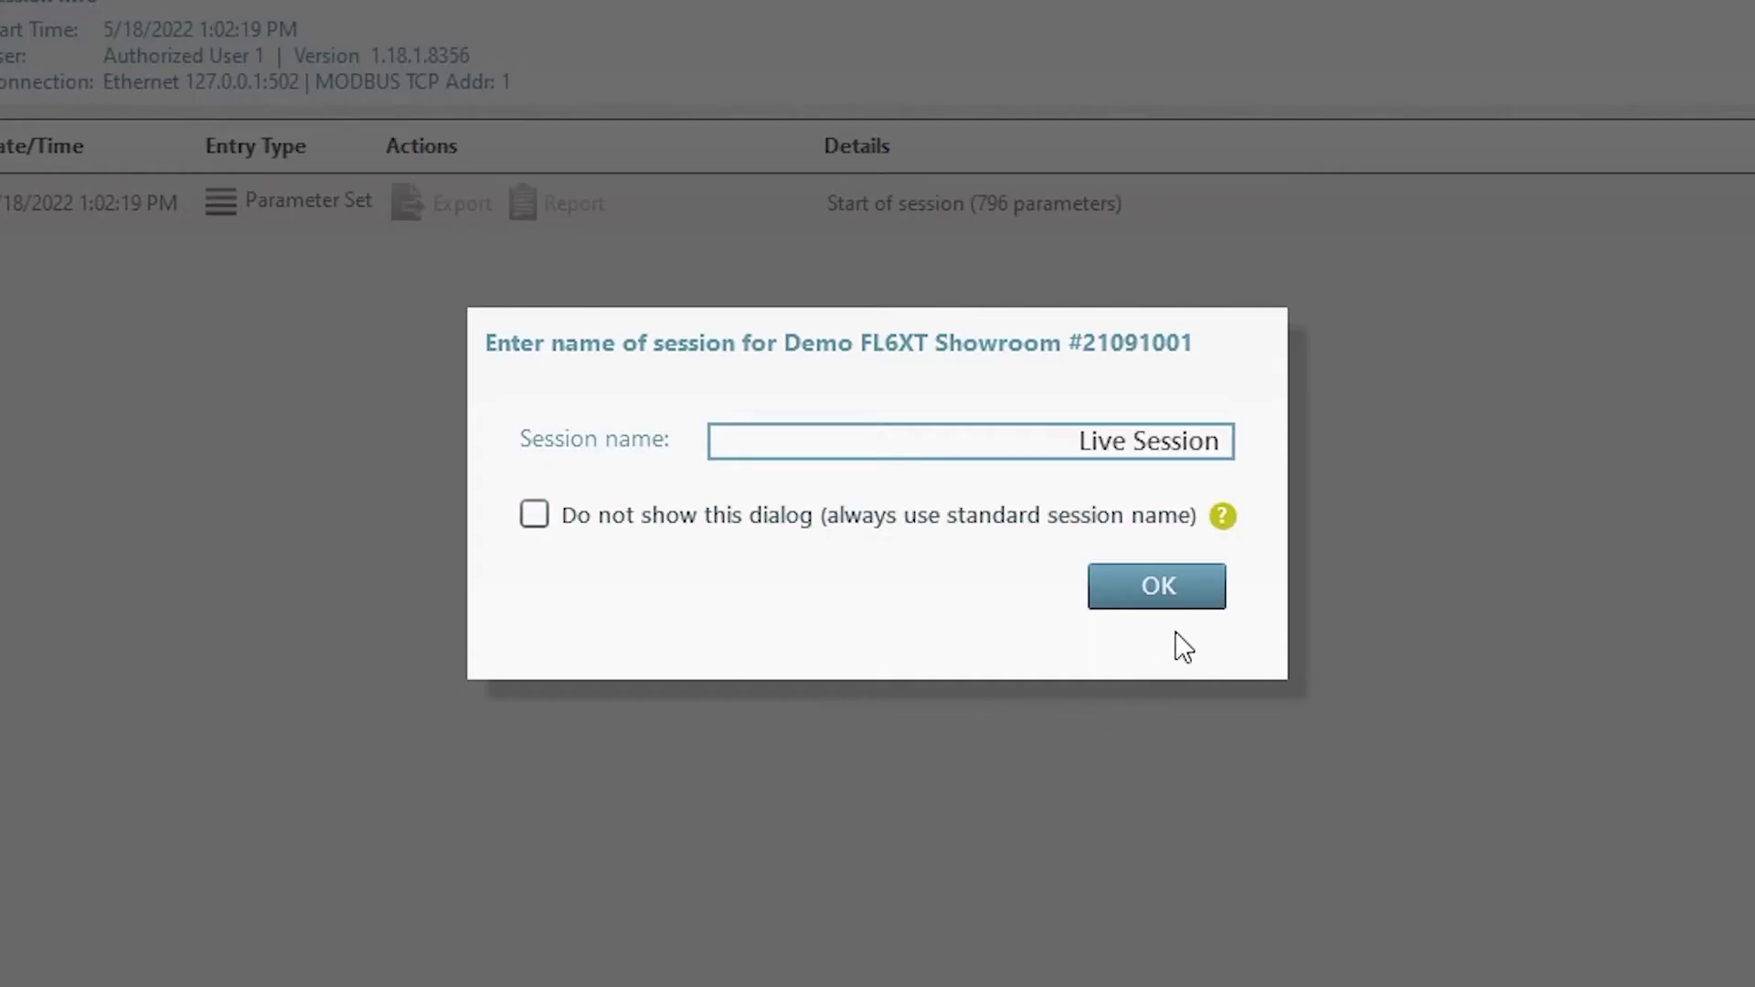
pyautogui.click(1183, 596)
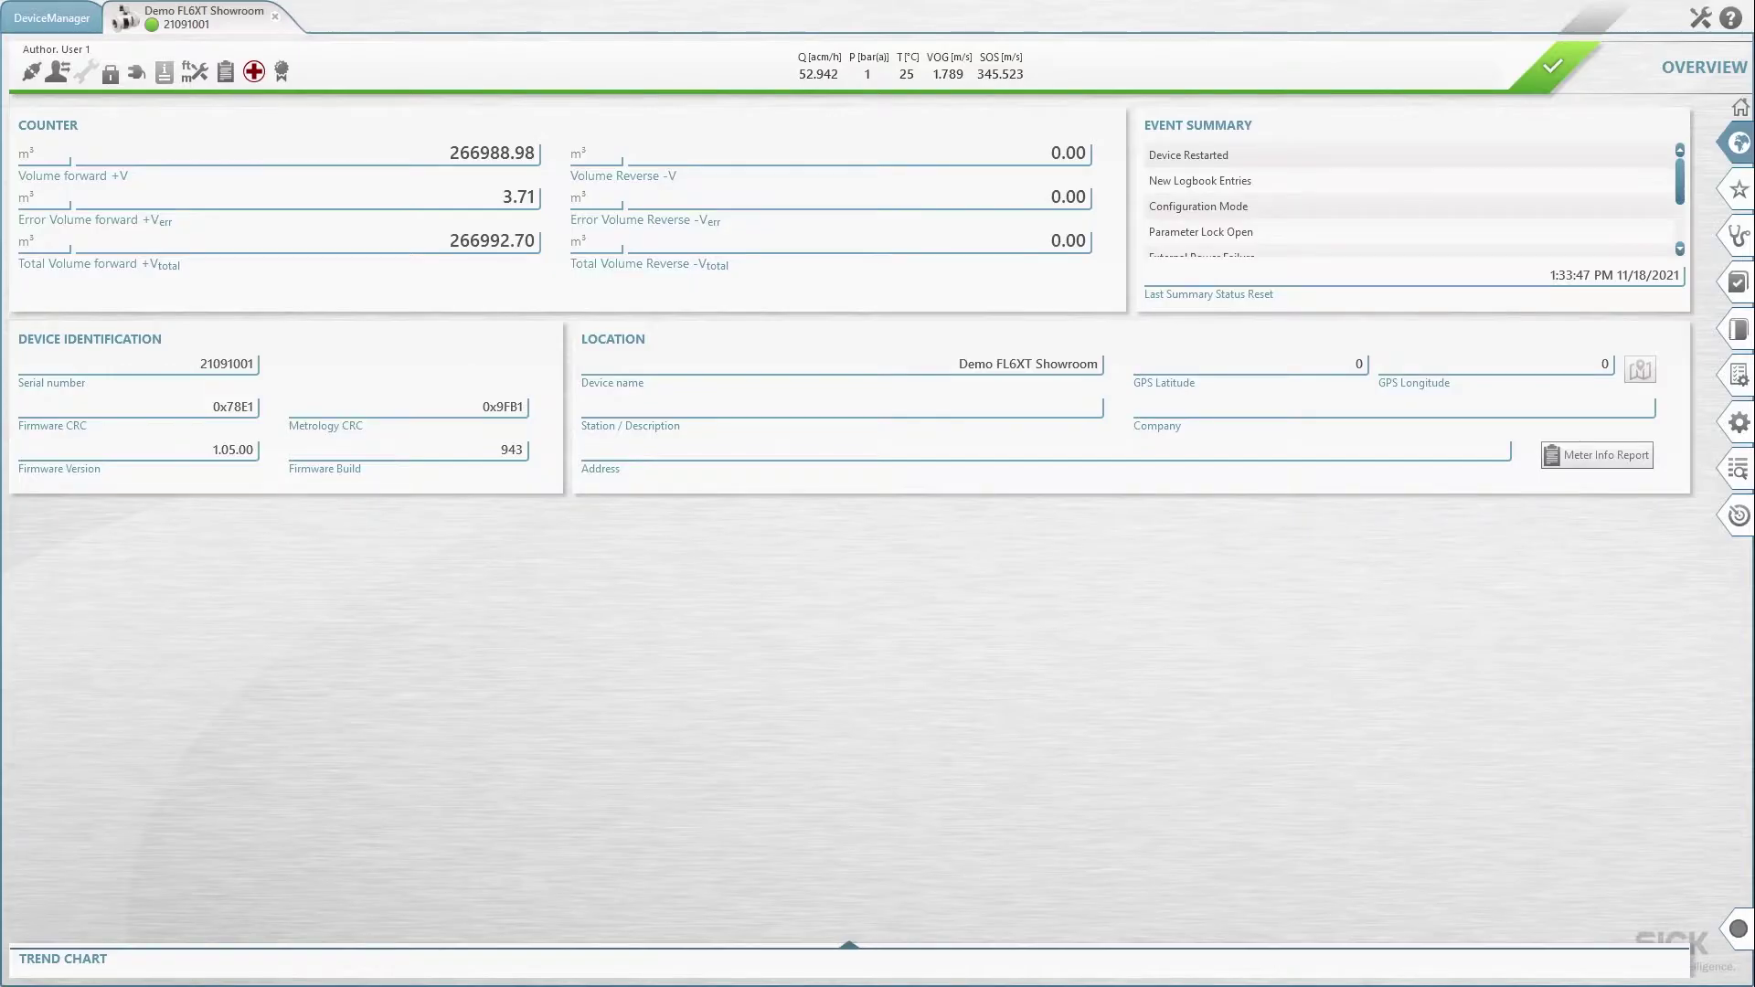
# In the Session Browser, select the earlier Live Session from 5/18/2022 12:37:49 PM.
pyautogui.moveTo(1738, 468)
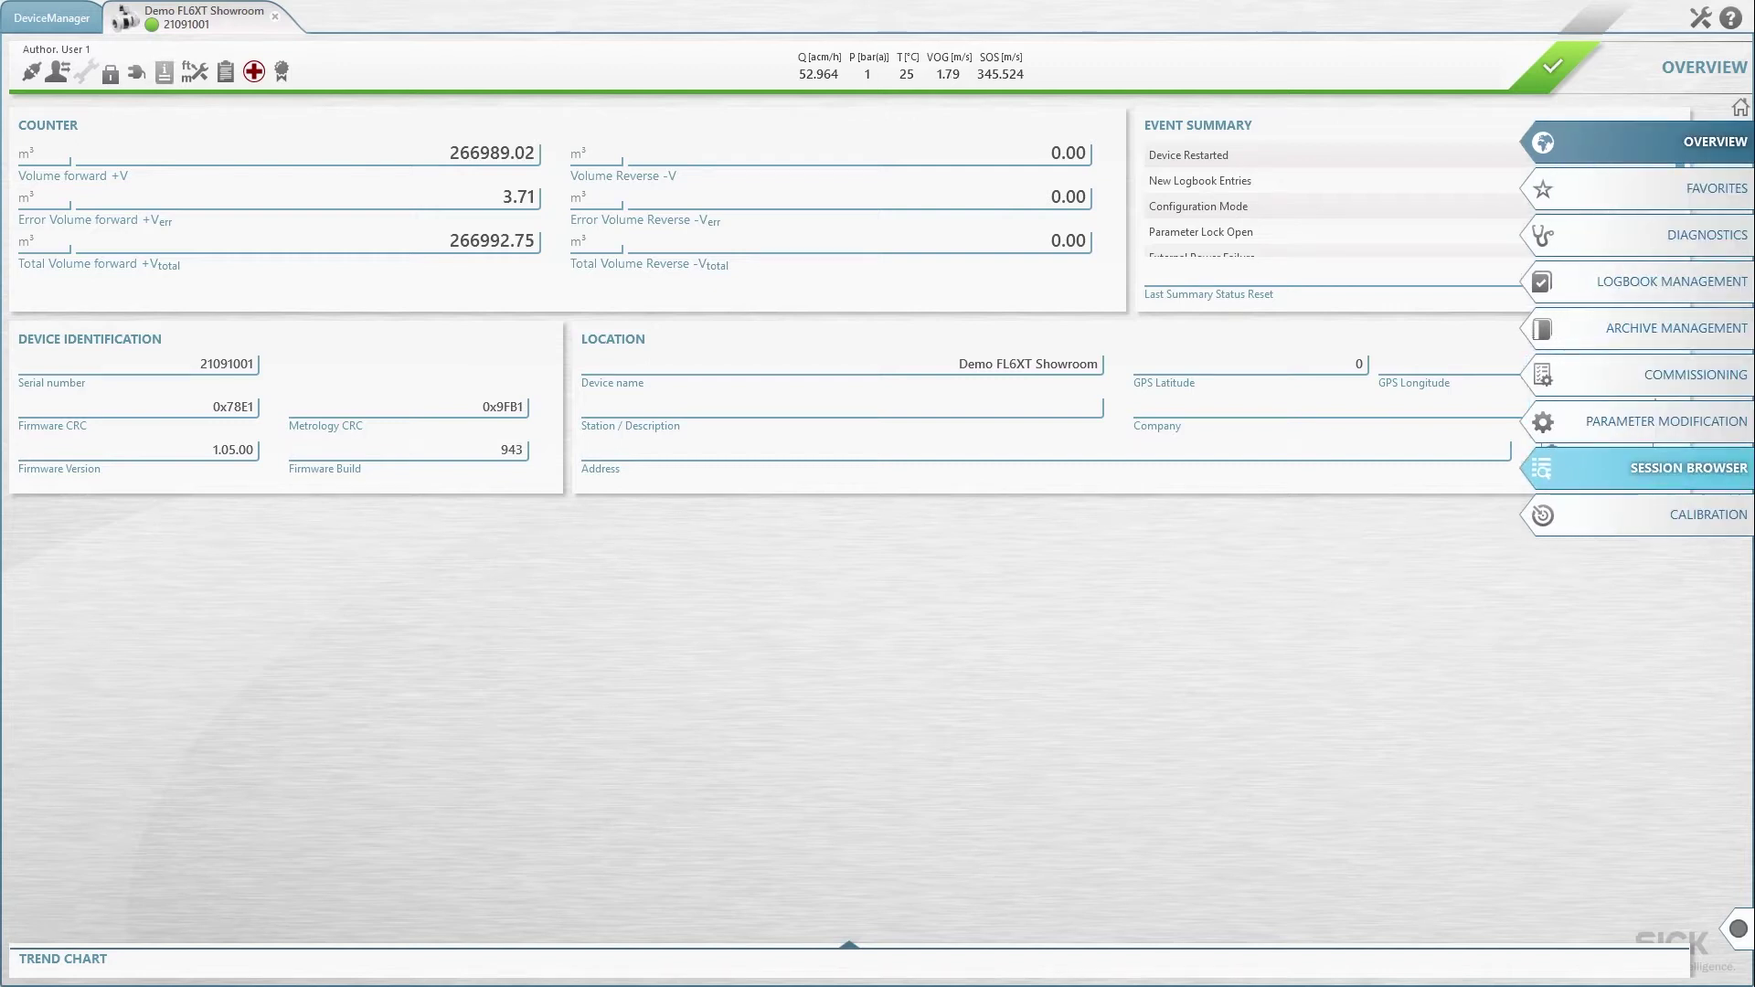
pyautogui.click(1601, 468)
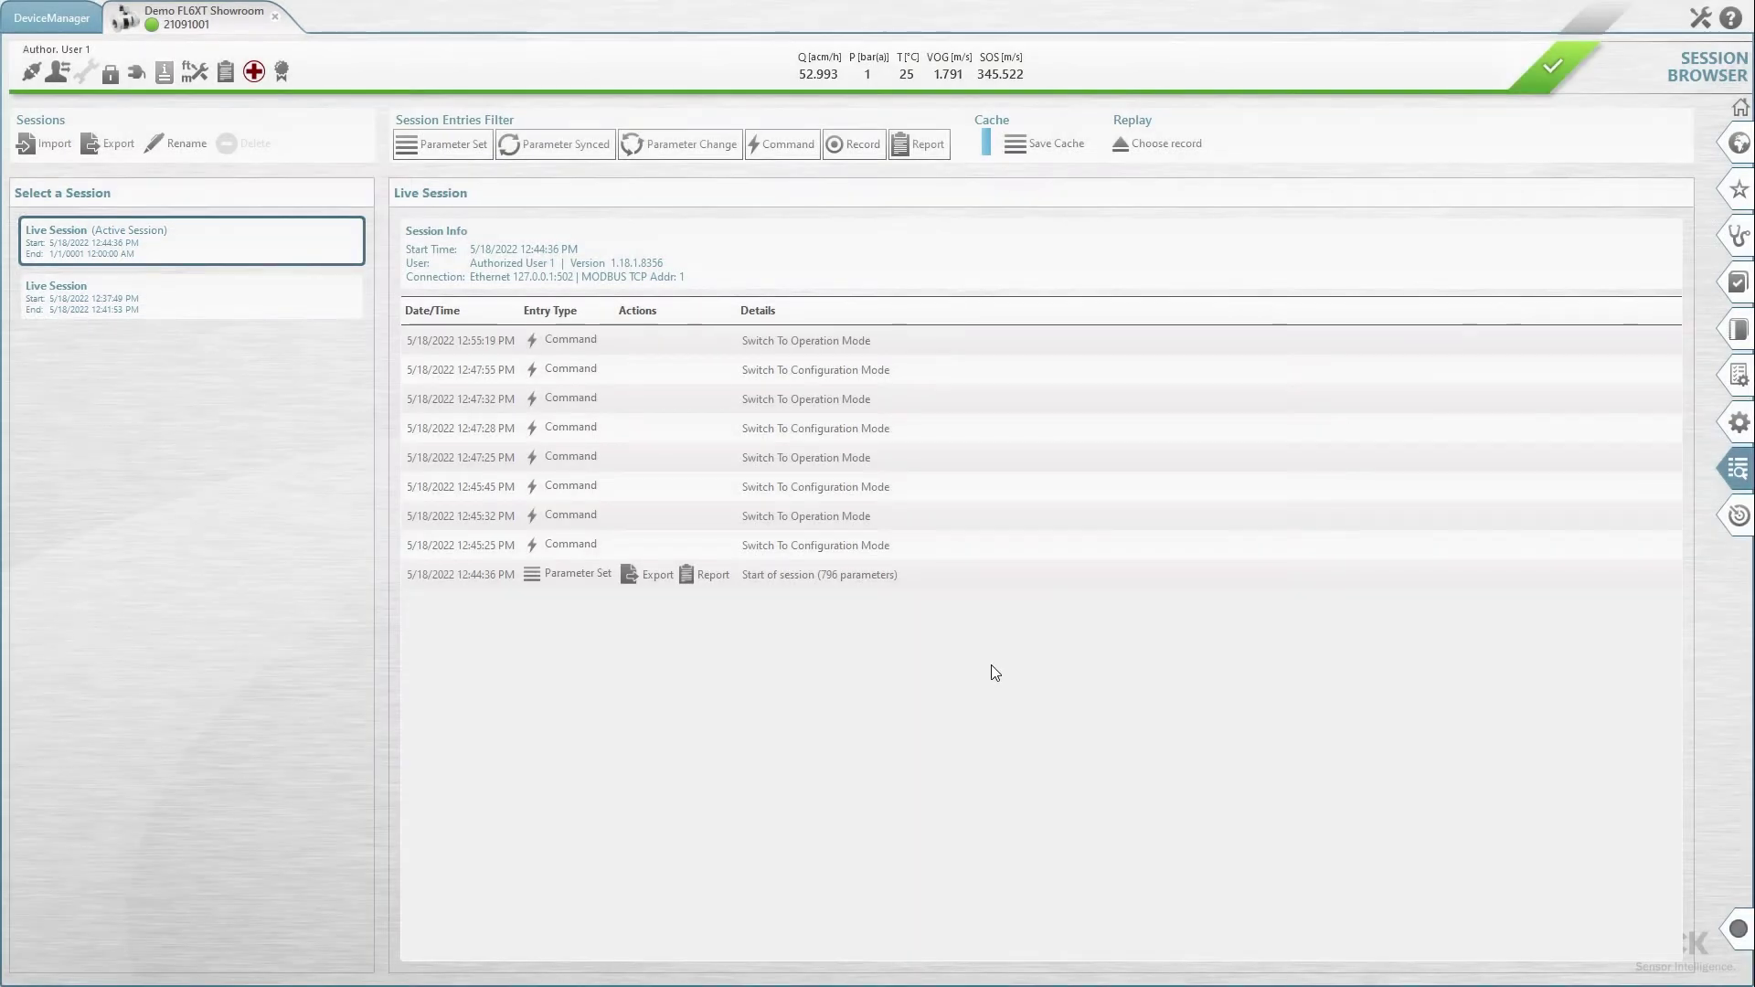
pyautogui.click(291, 313)
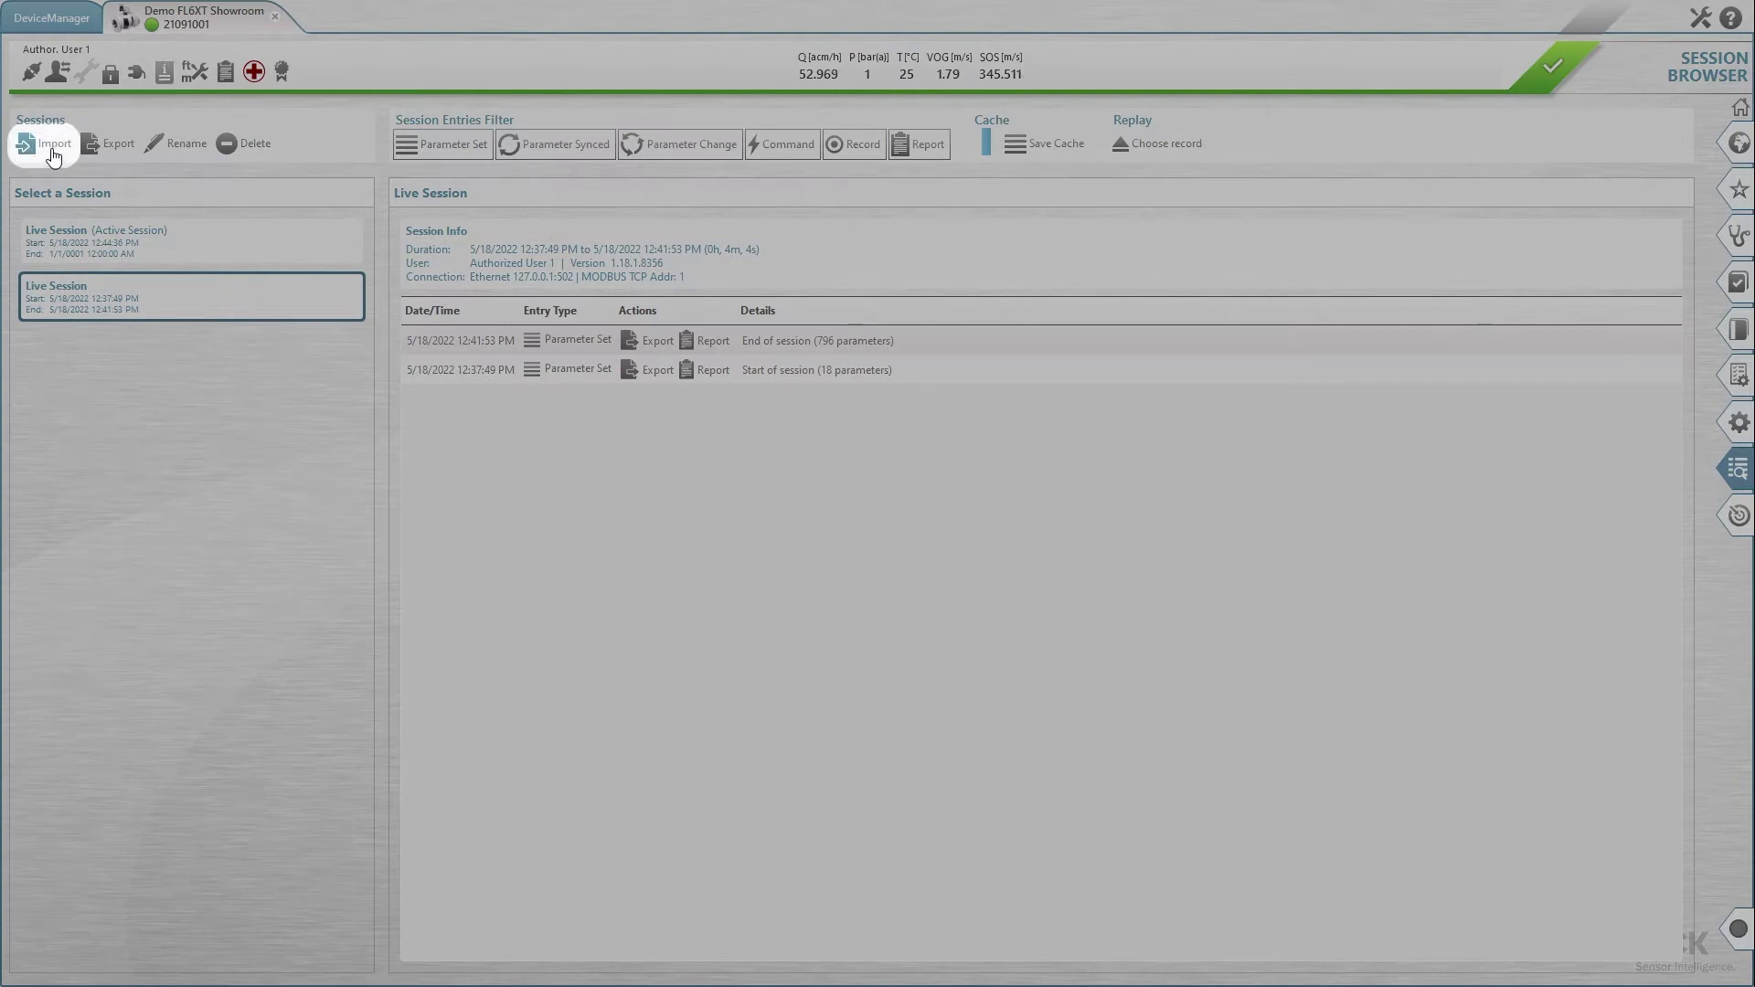
# Import the Live_Session file for device 21091001, keeping the display unit settings.
pyautogui.click(53, 150)
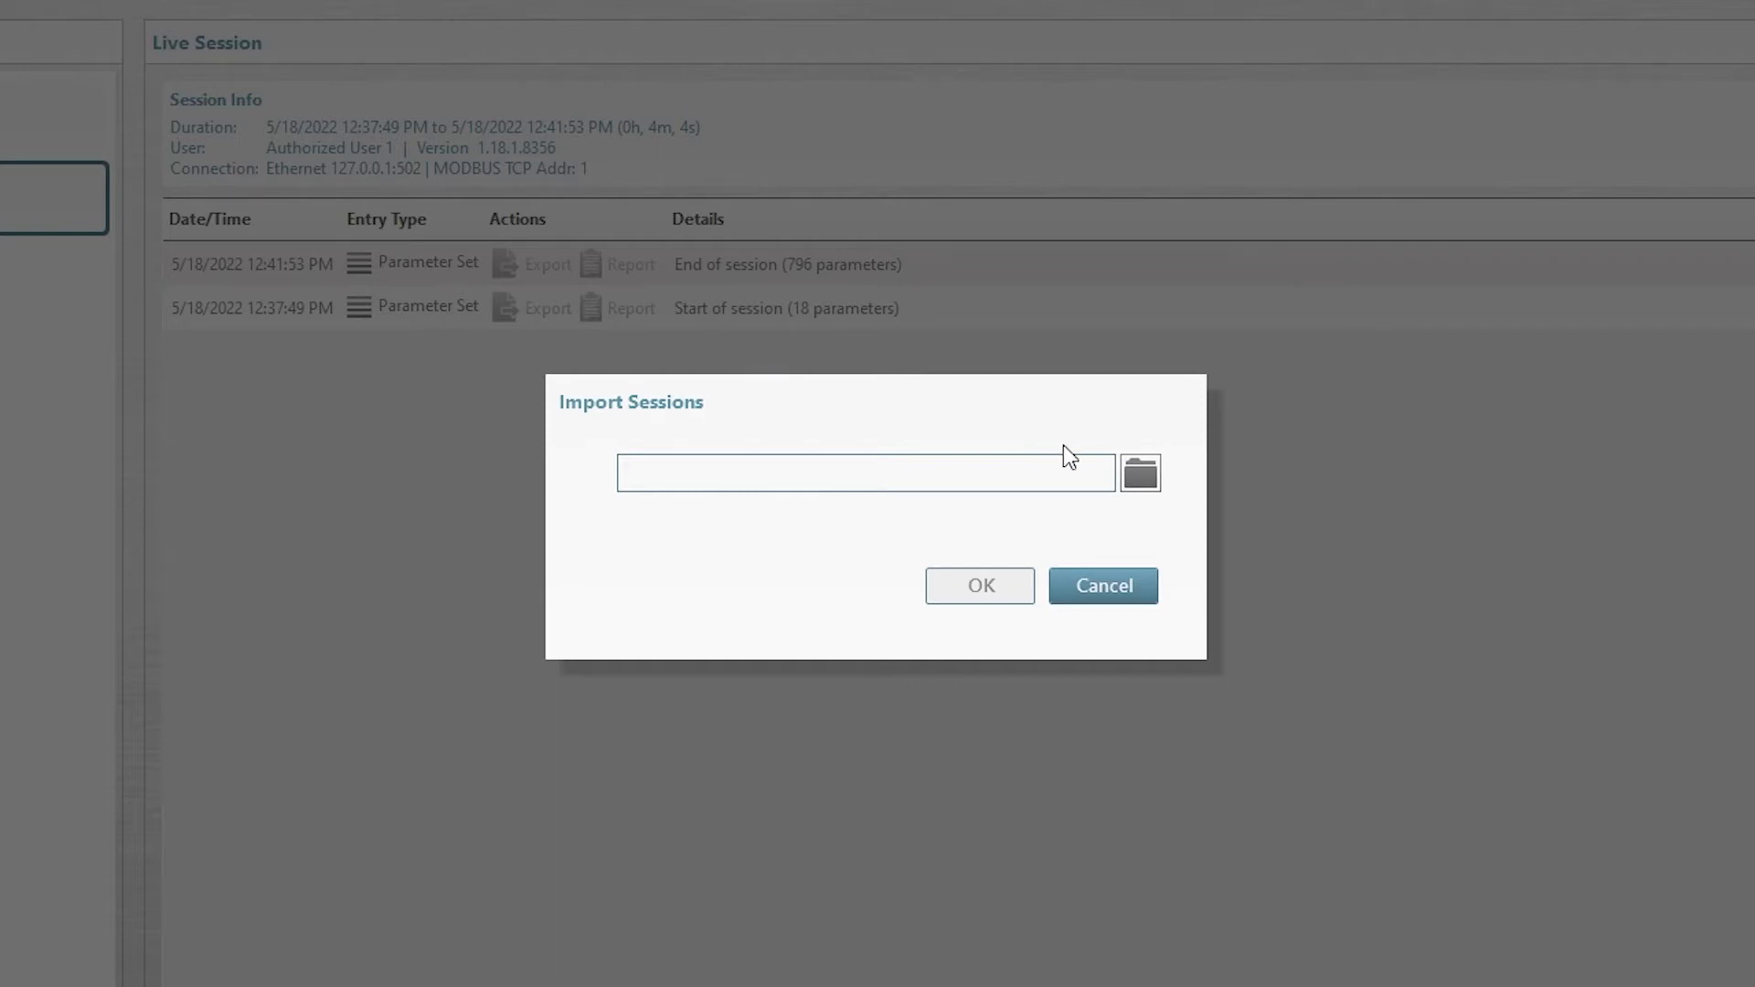
pyautogui.click(1140, 474)
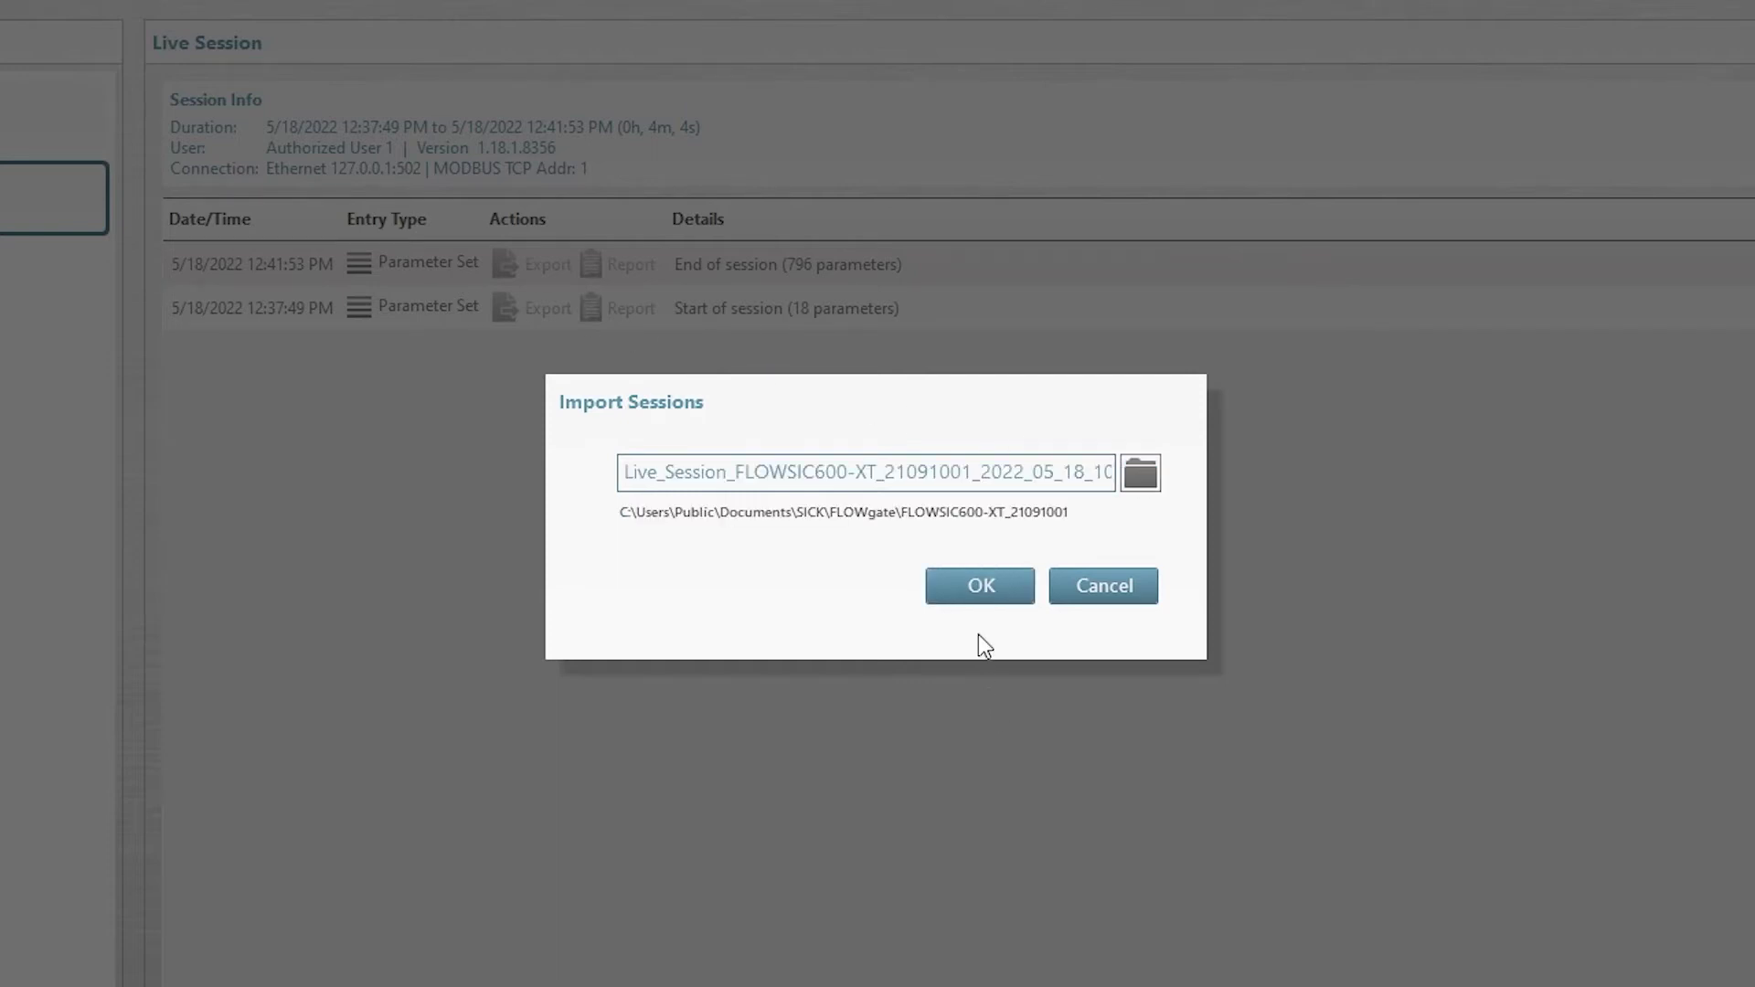
pyautogui.click(974, 604)
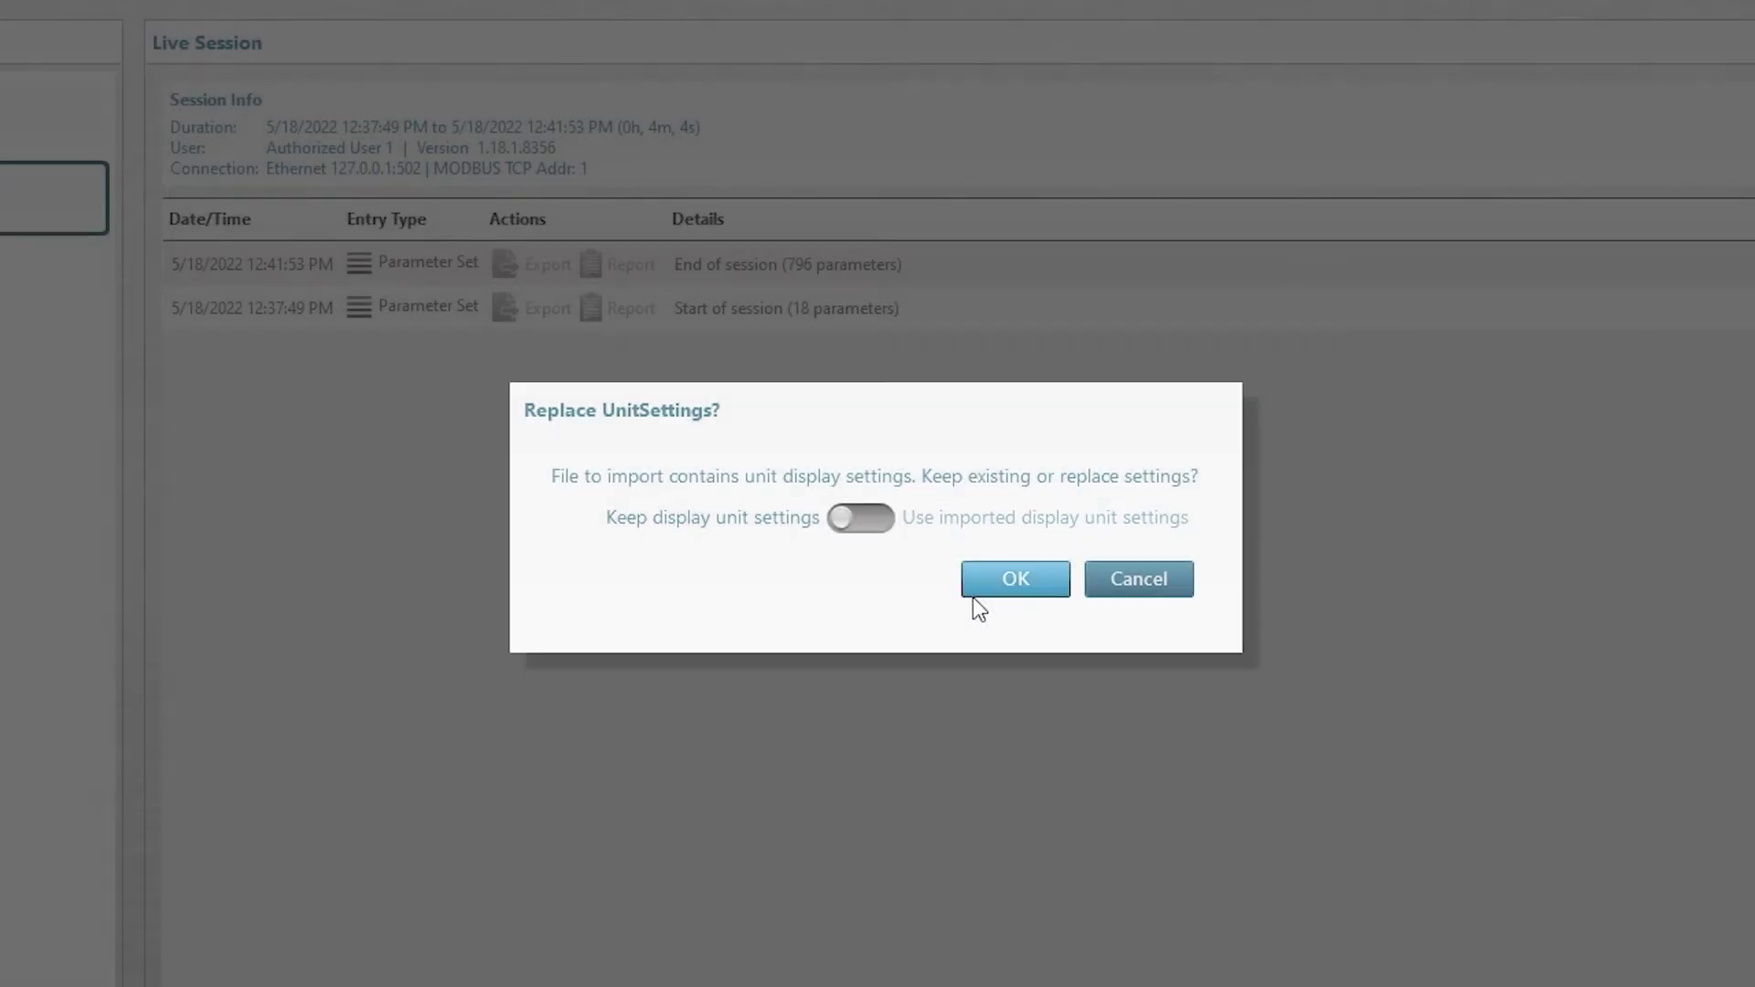
pyautogui.click(974, 592)
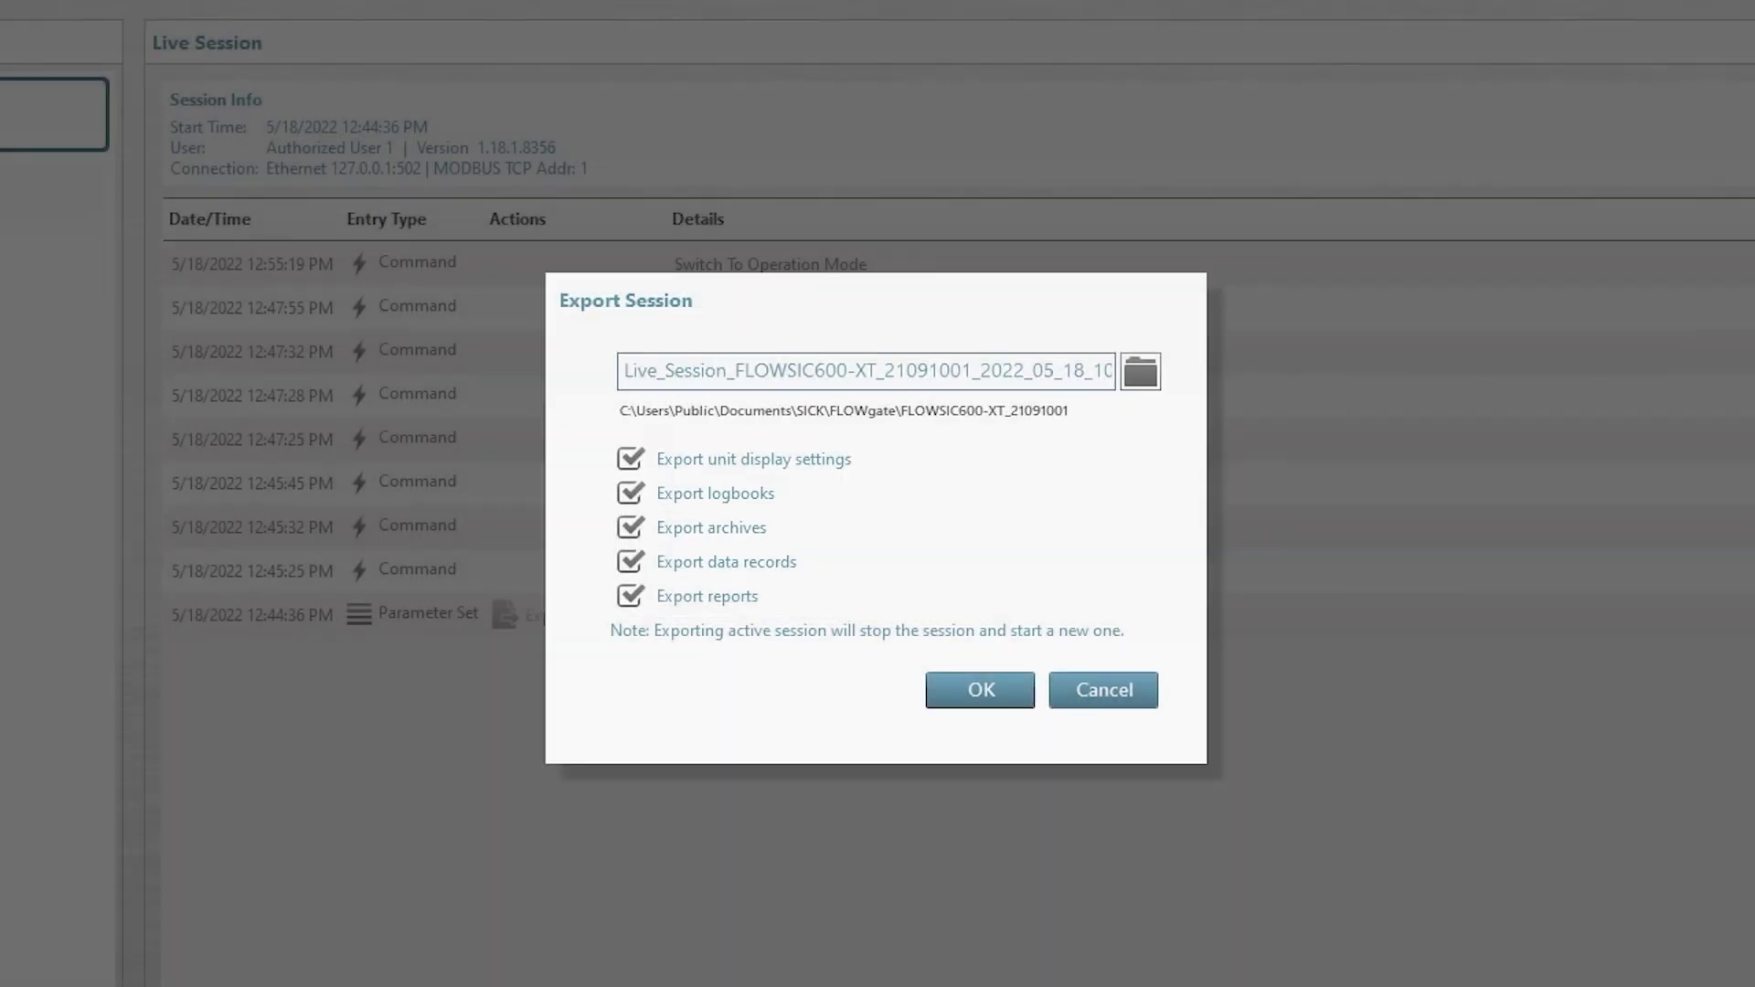
# Export the active session with all five content options and start a new Live Session.
pyautogui.click(987, 691)
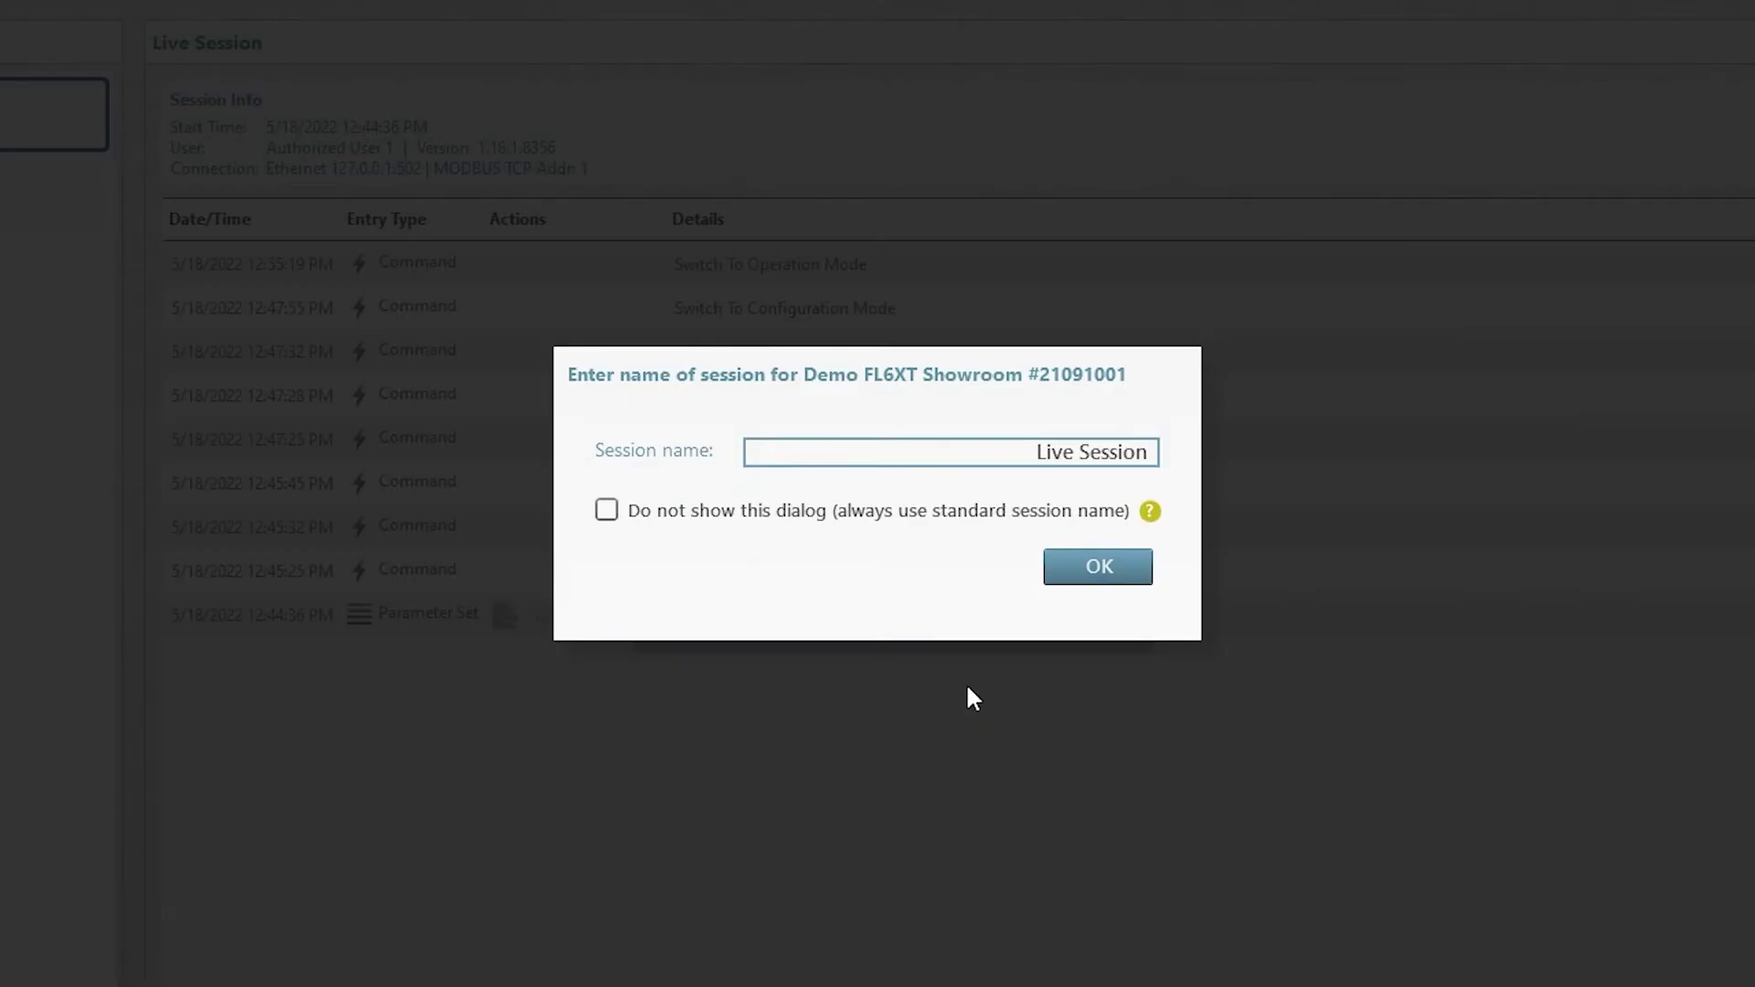
pyautogui.click(1099, 572)
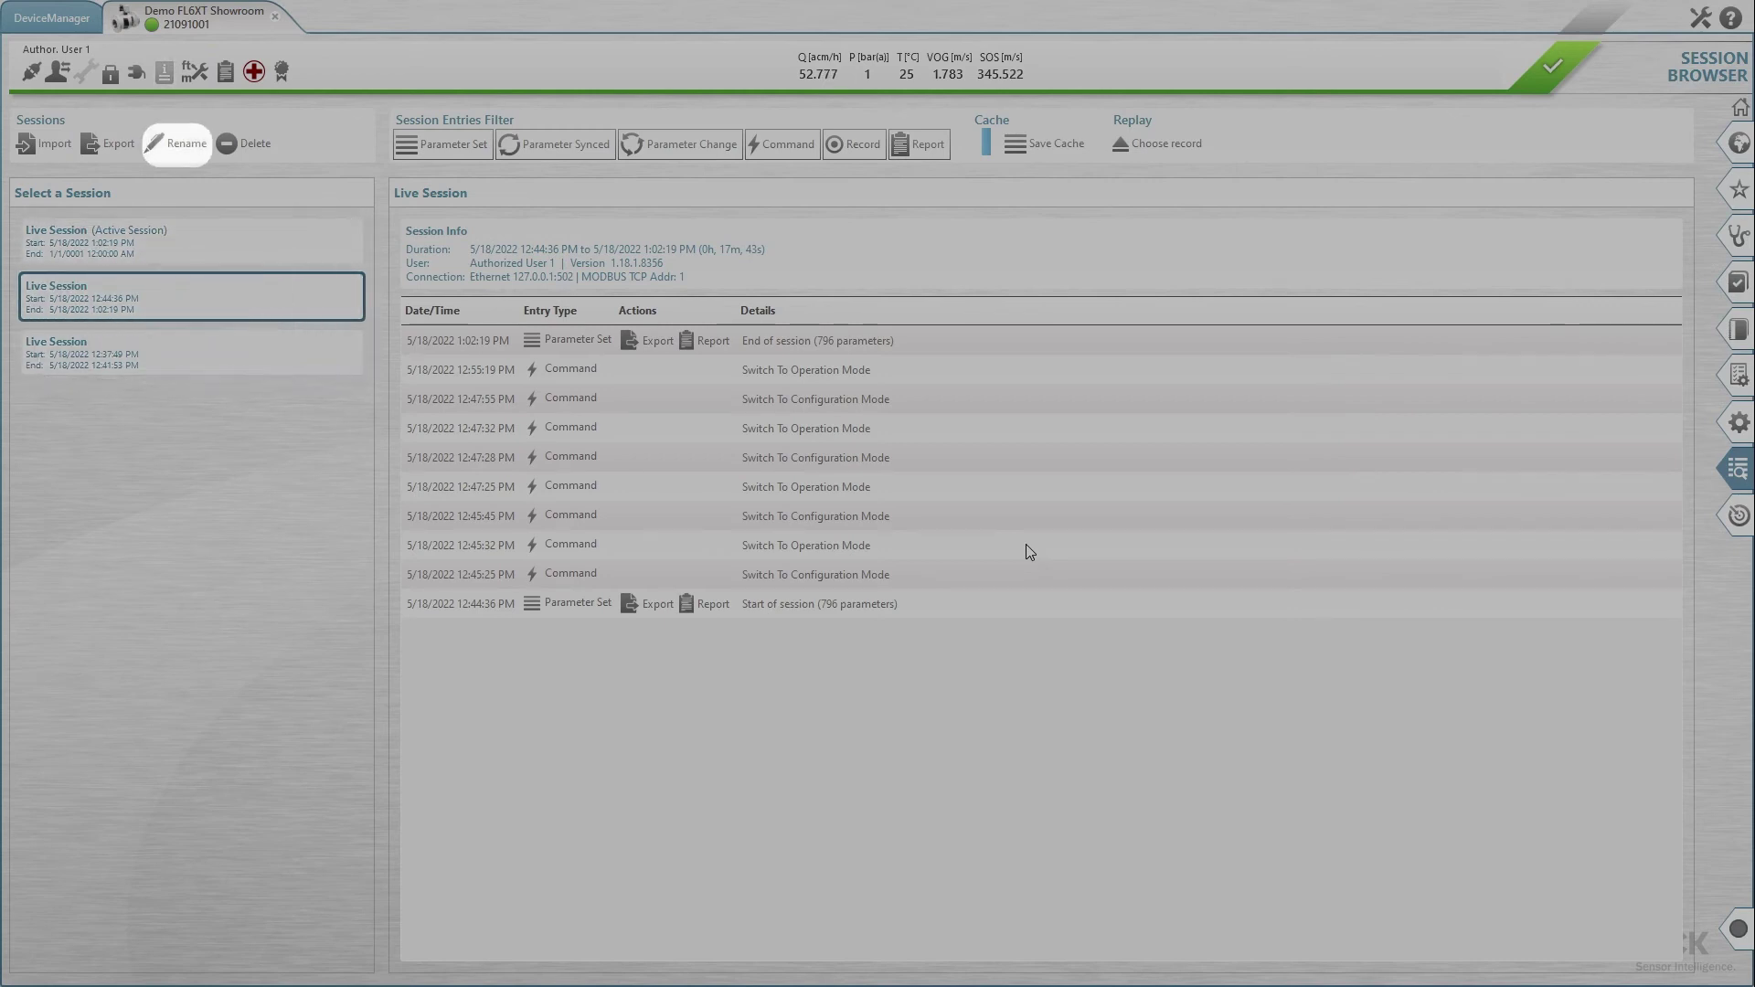
# Rename the 12:44:36 PM–1:02:19 PM session from 'Live Session' to 'Part 1'.
pyautogui.click(180, 146)
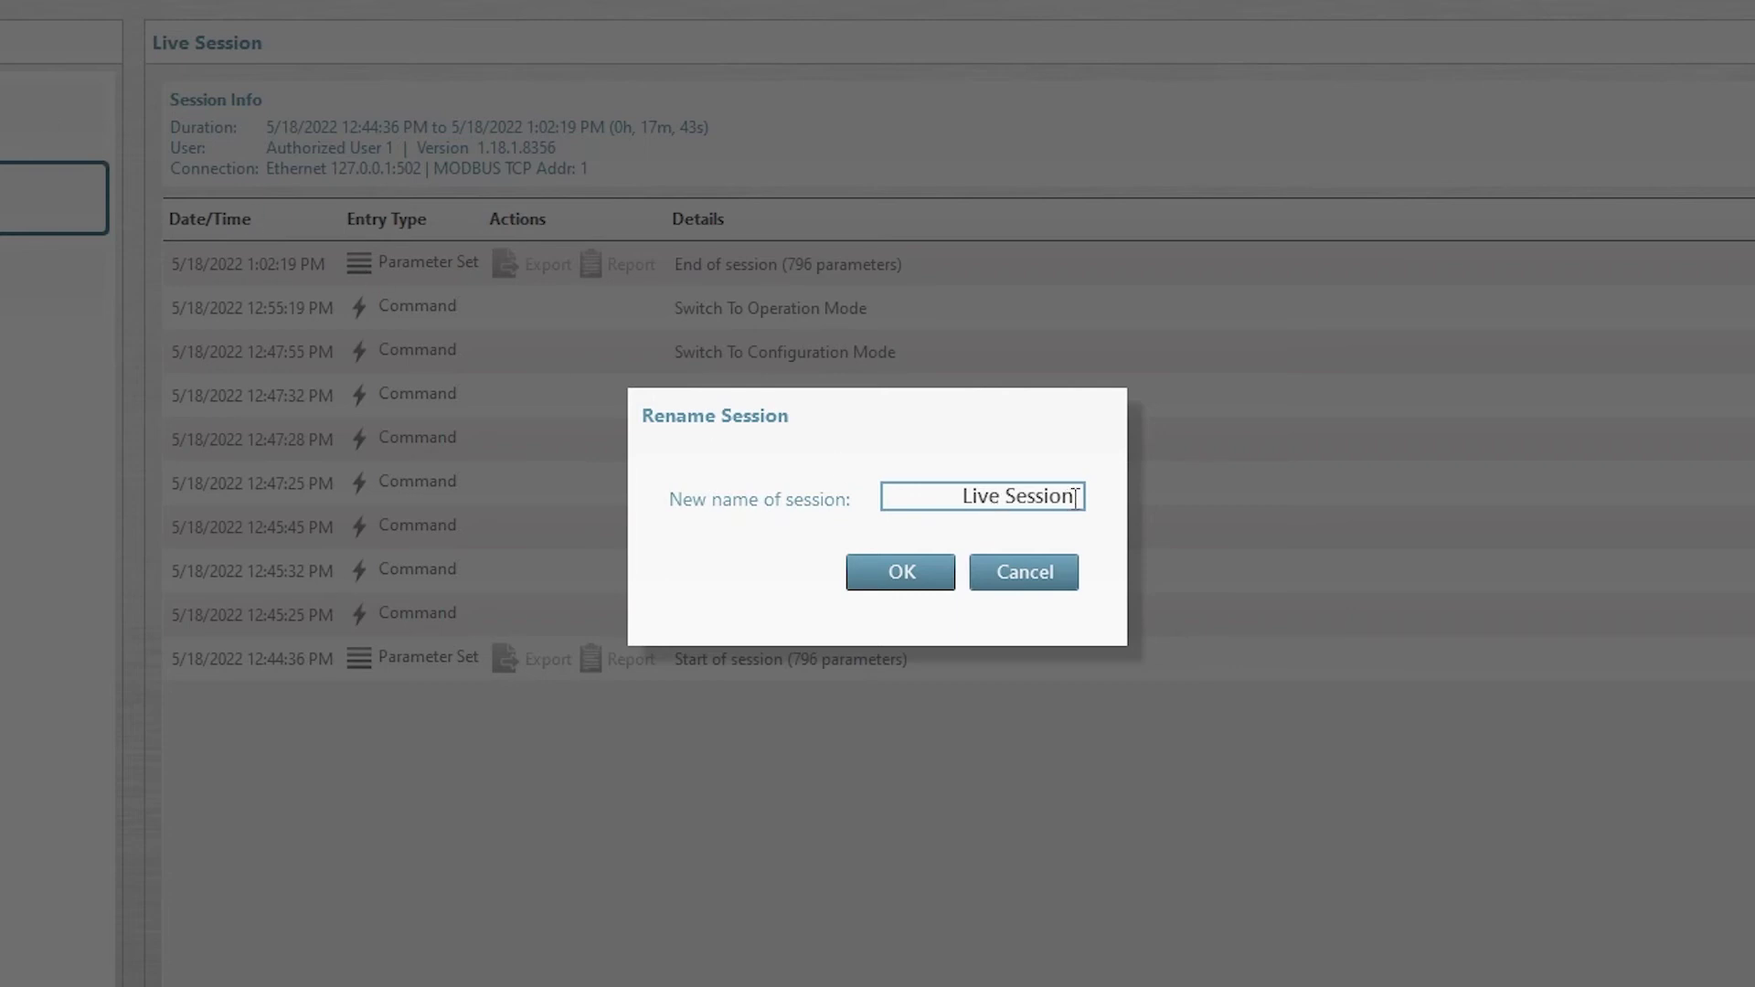
pyautogui.moveTo(1075, 495); pyautogui.dragTo(966, 496)
pyautogui.press('BackSpace')
pyautogui.write('Part 1')
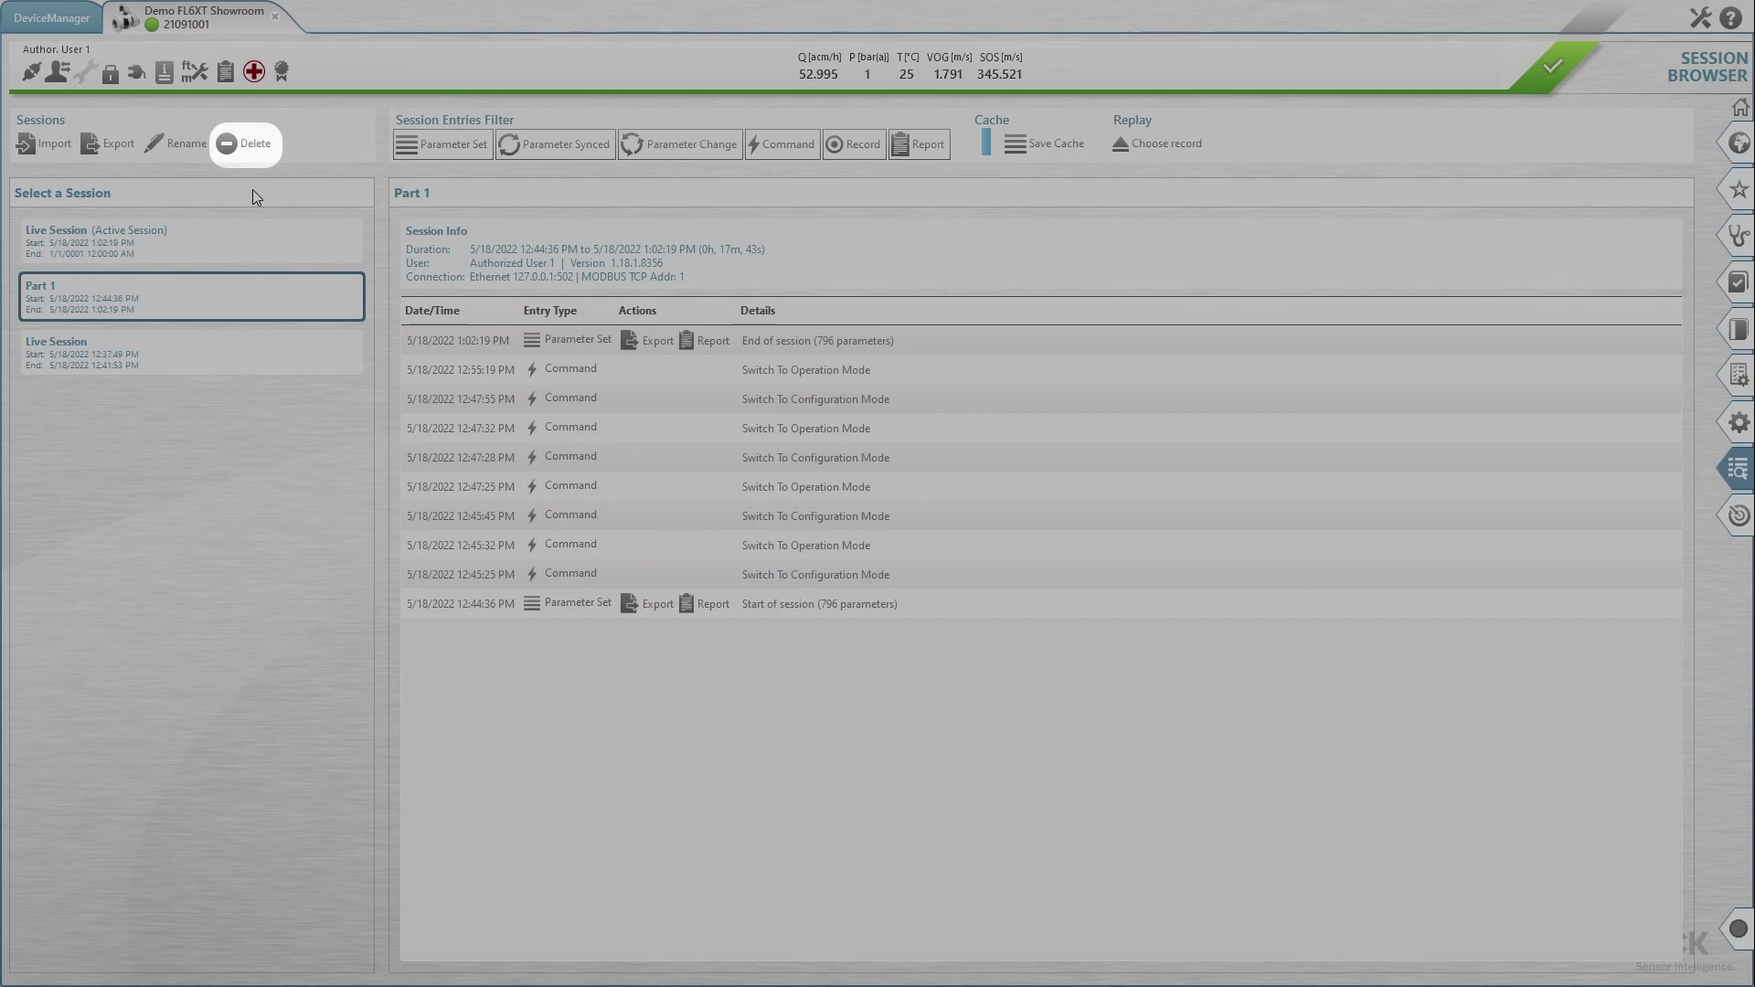
# Delete the Part 1 session.
pyautogui.click(246, 146)
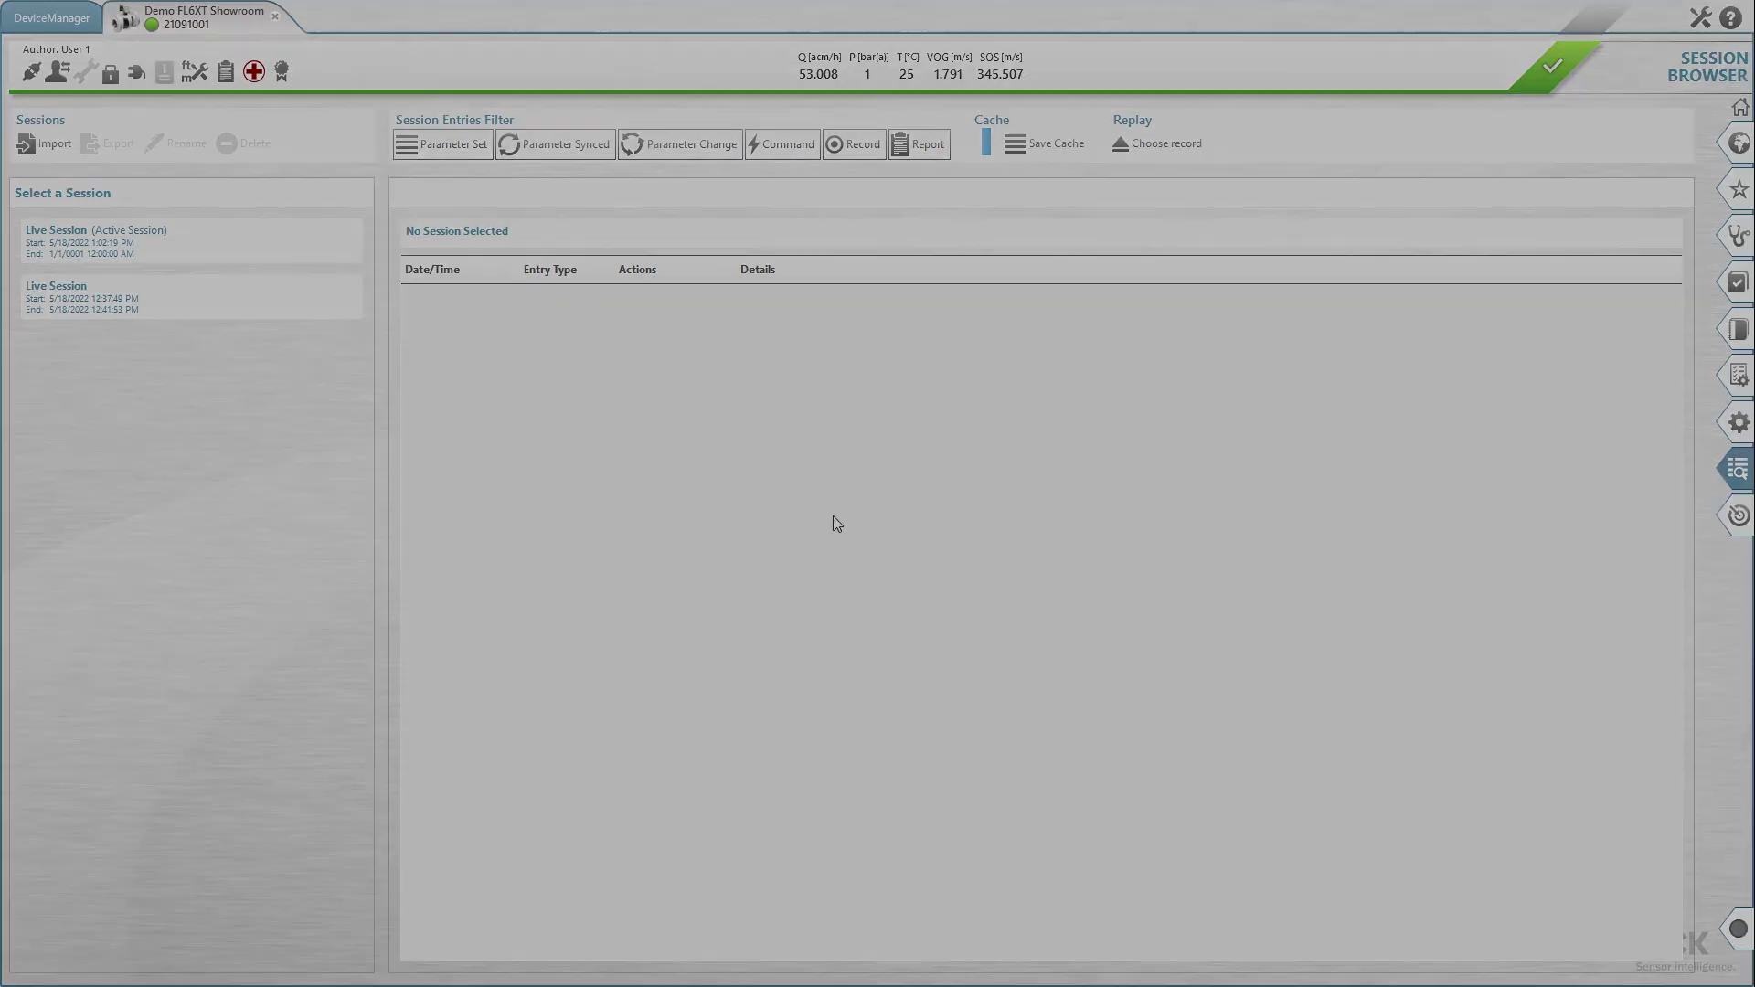
# Toggle the Parameter Set, Parameter Synced, Parameter Change, Command, Record and Report entry filters.
pyautogui.click(461, 158)
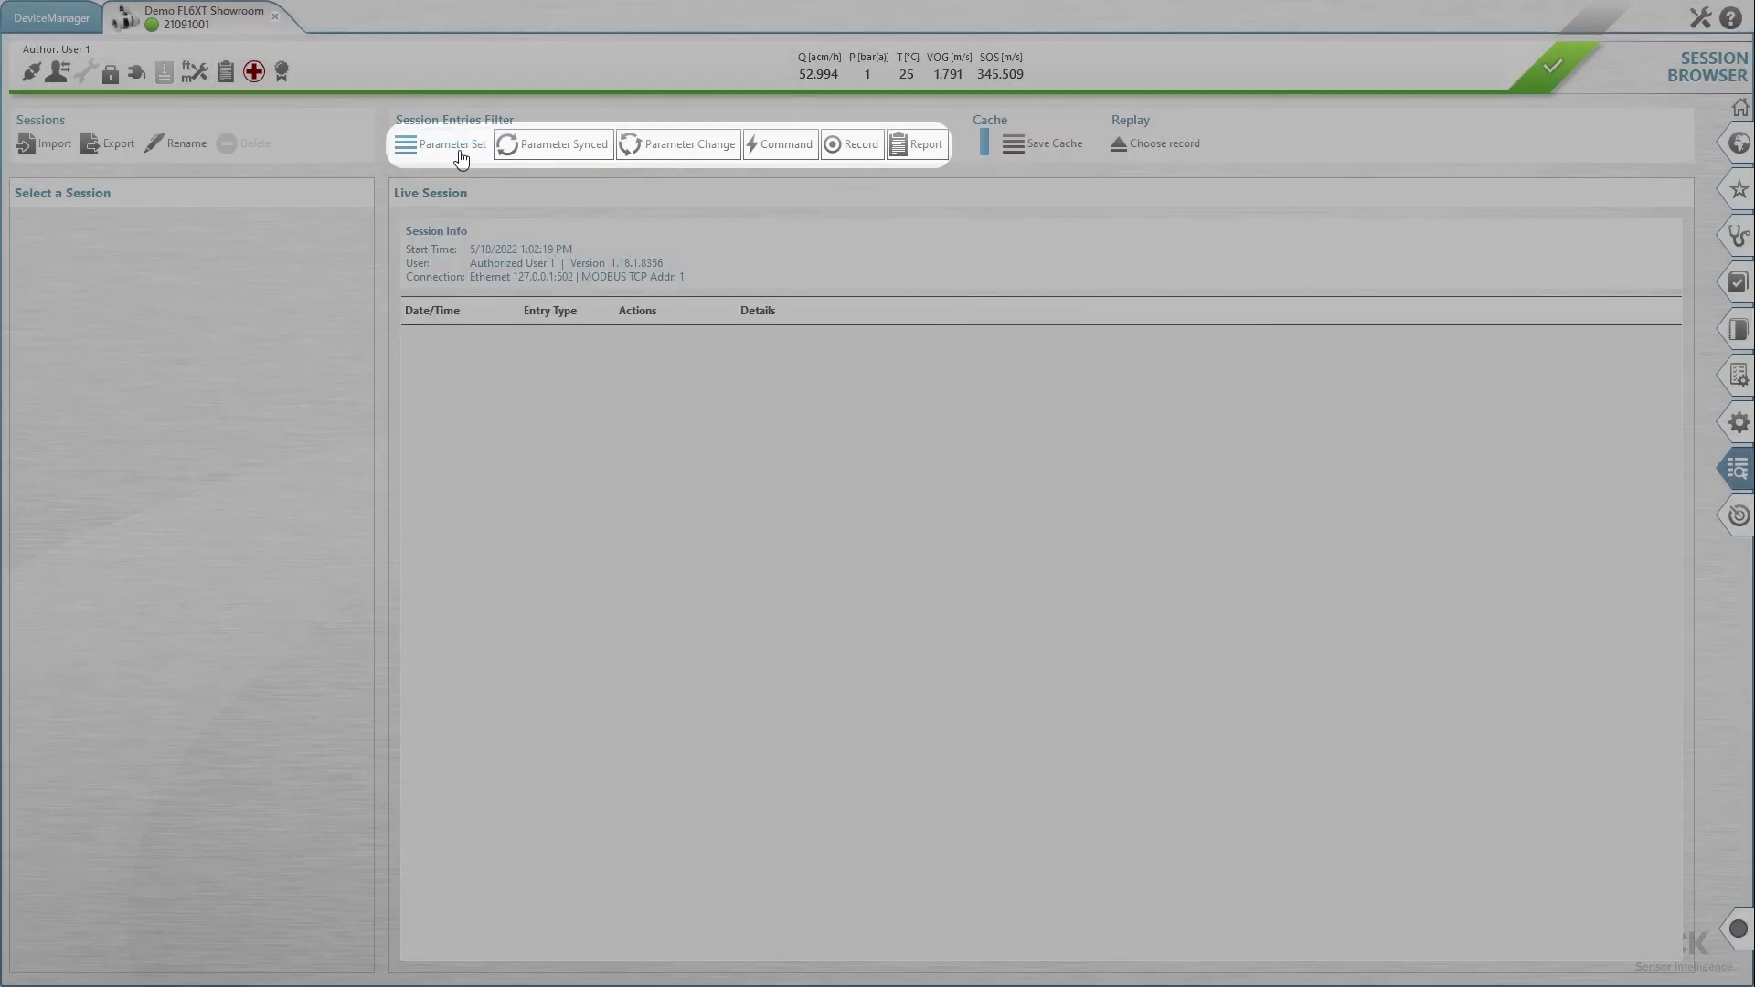
pyautogui.click(561, 155)
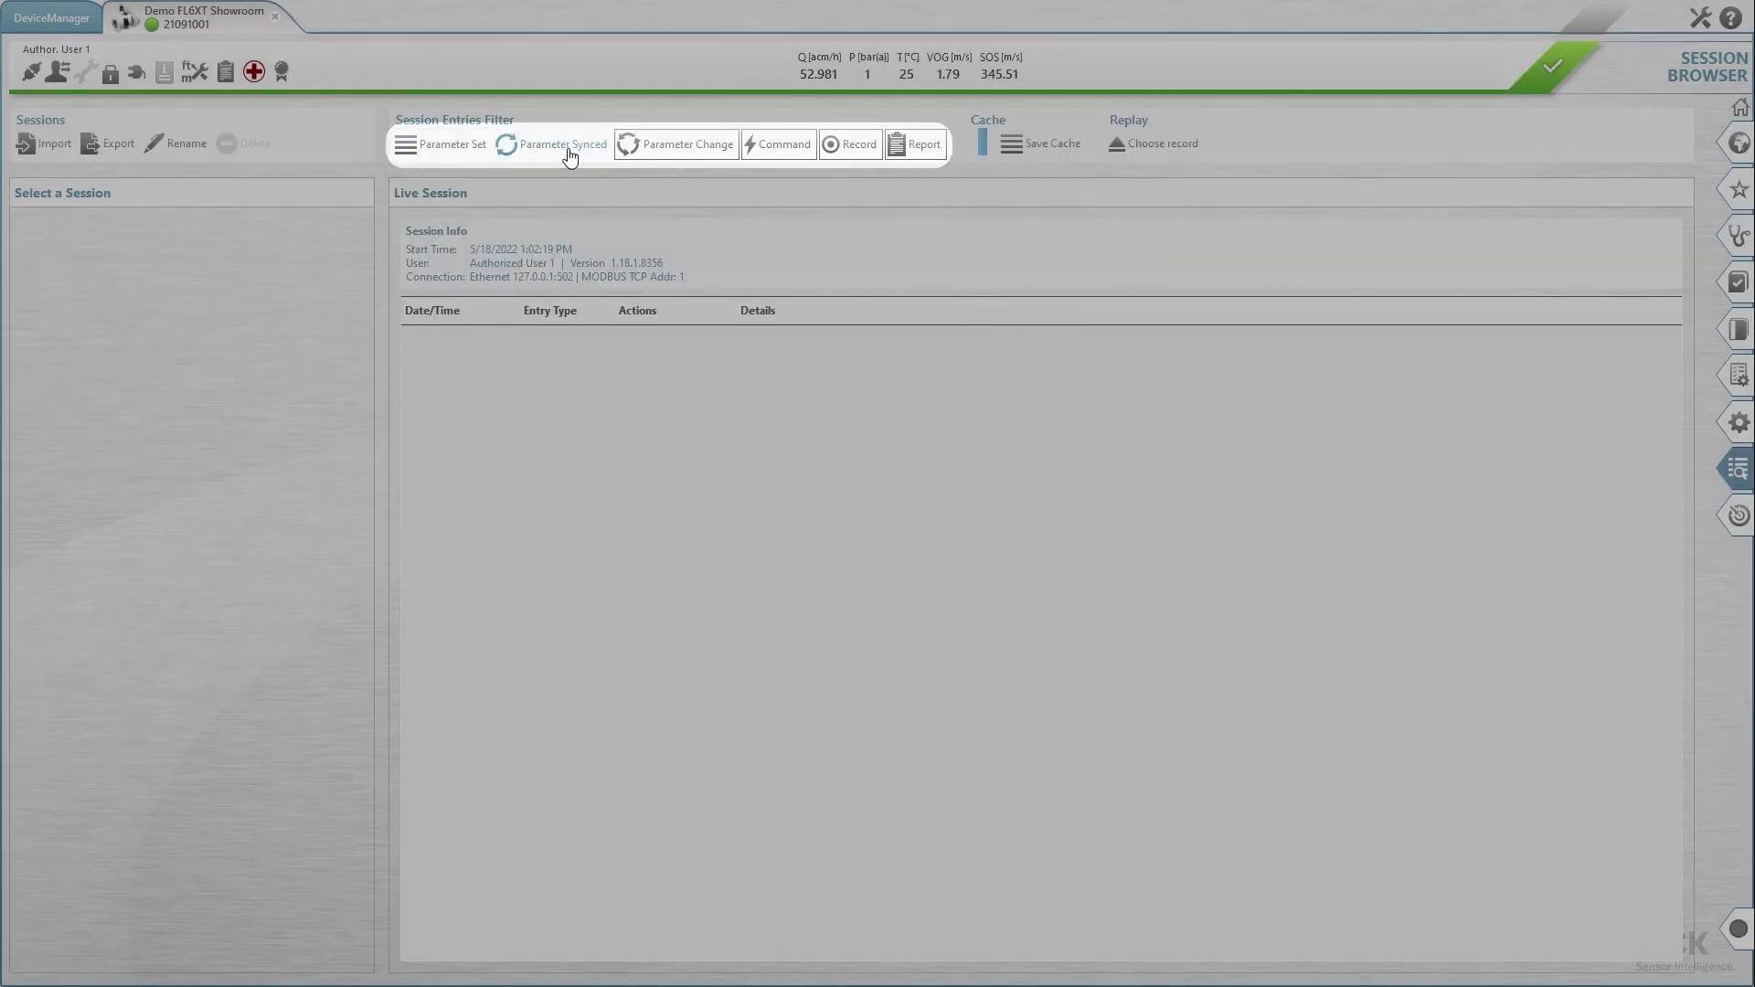
pyautogui.click(660, 155)
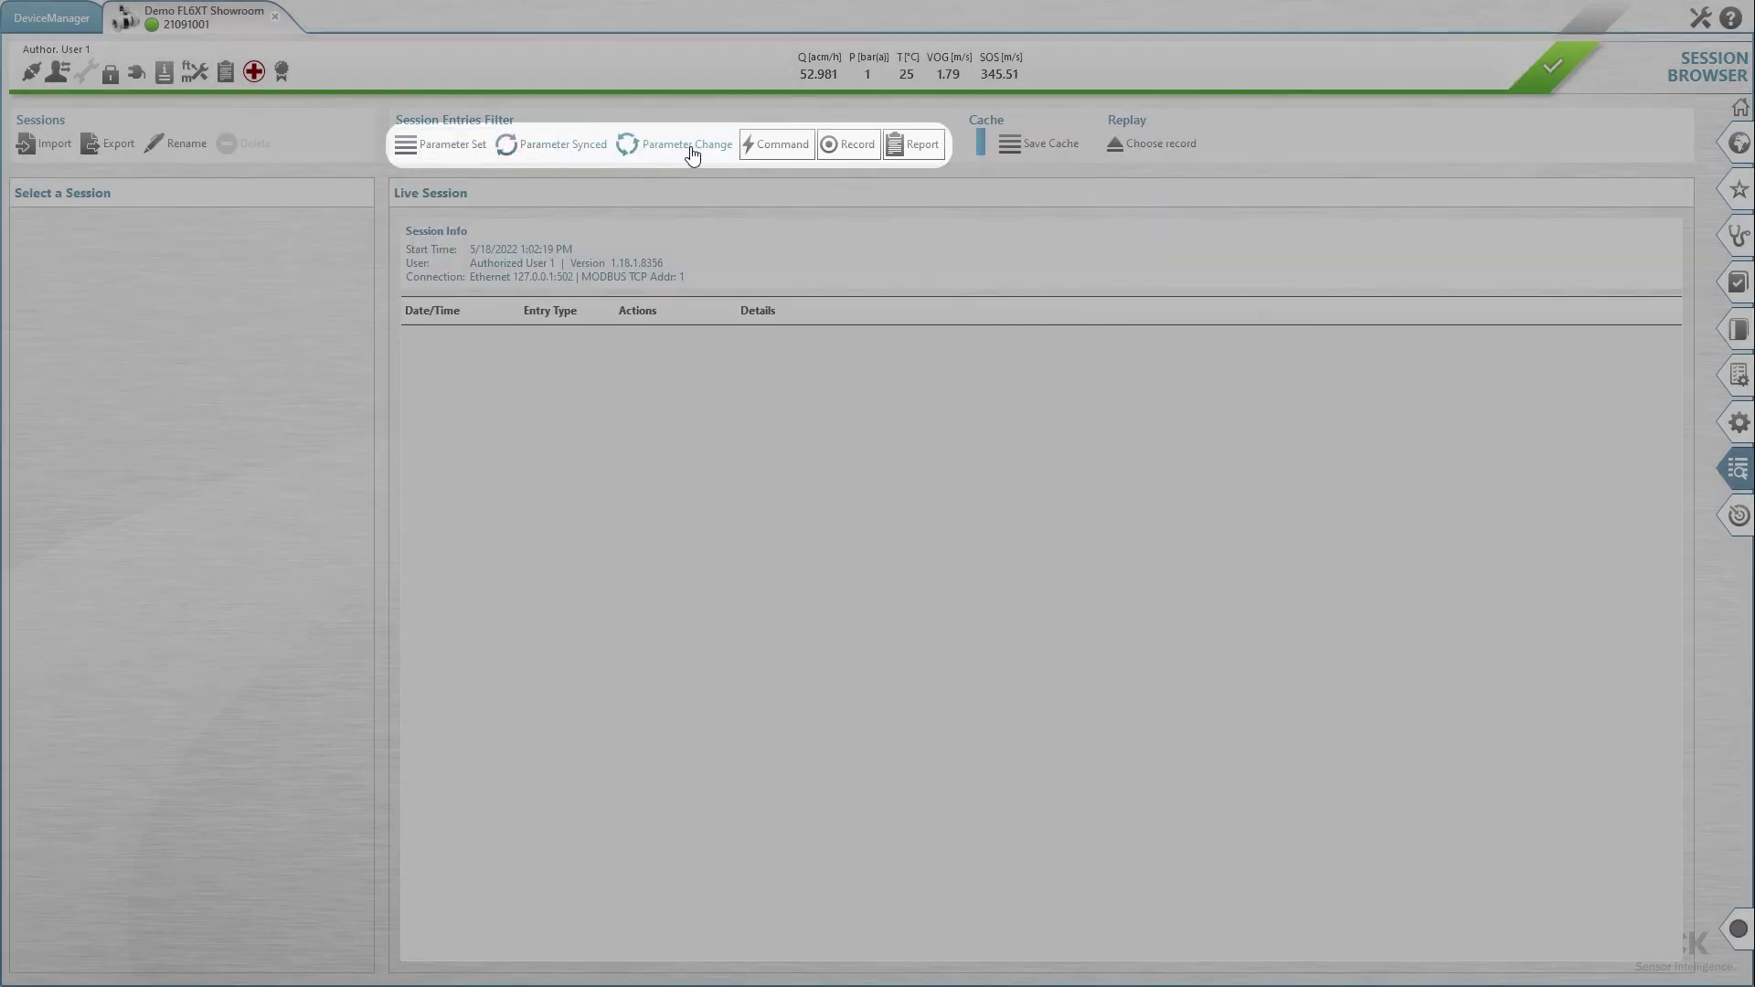
pyautogui.click(775, 155)
pyautogui.click(840, 155)
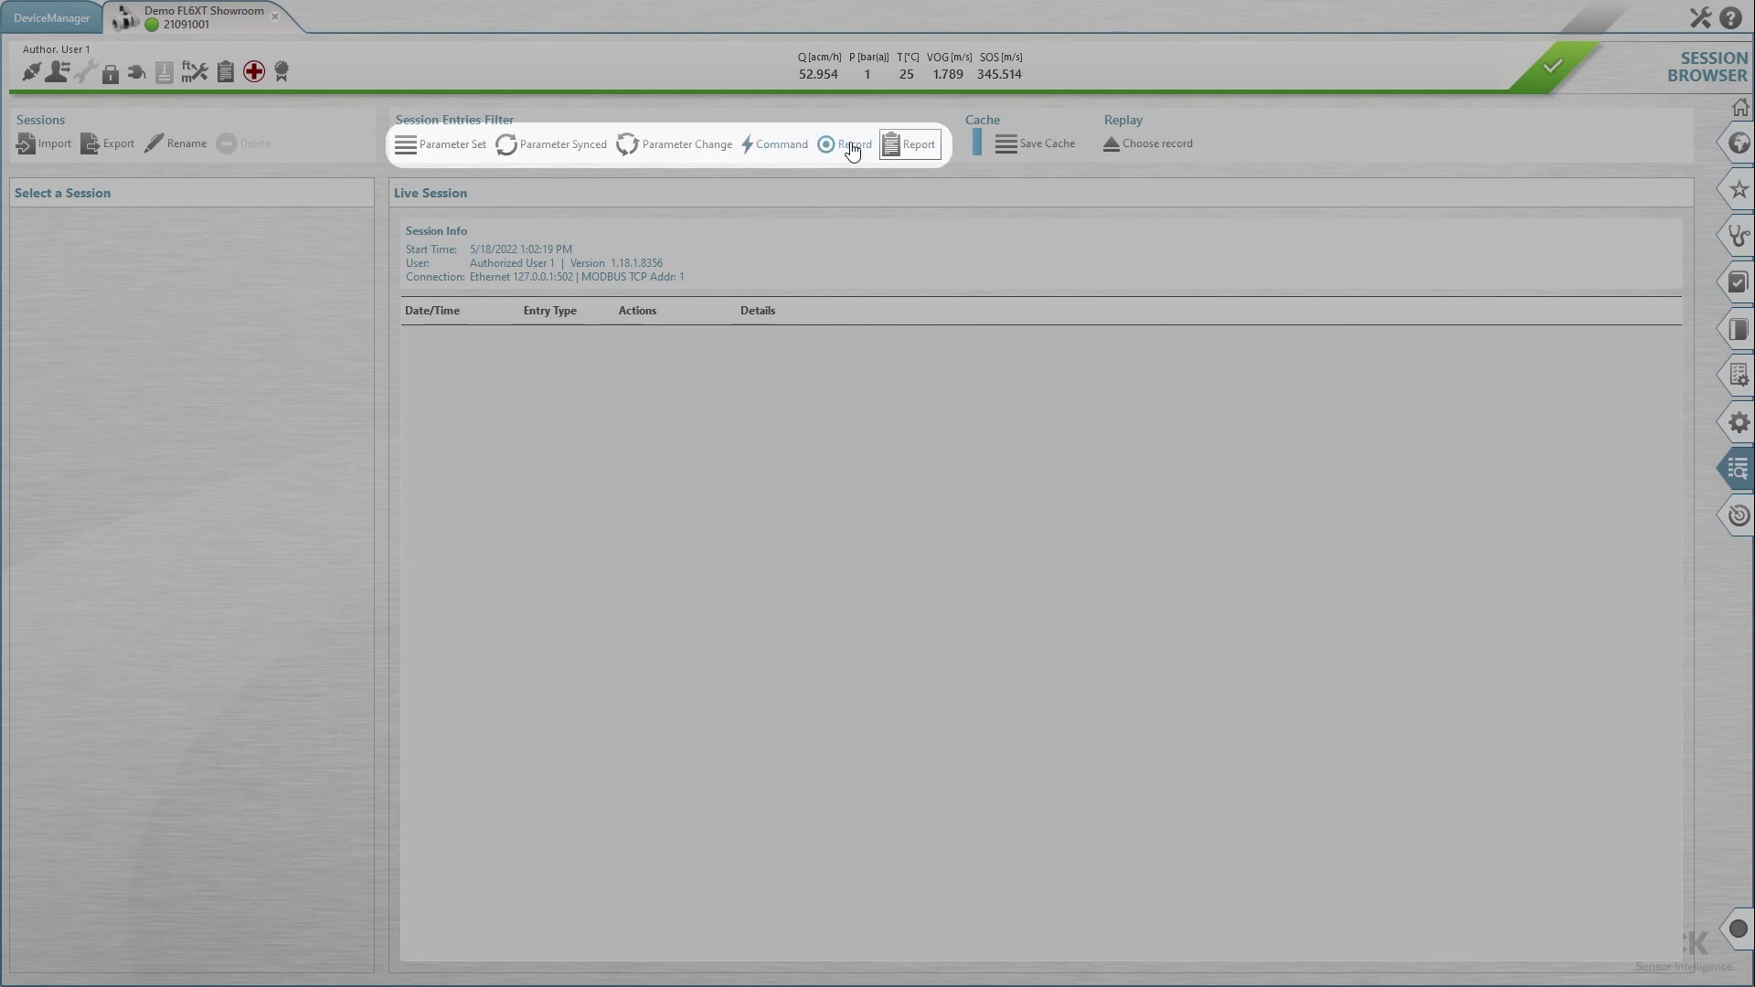
pyautogui.click(919, 153)
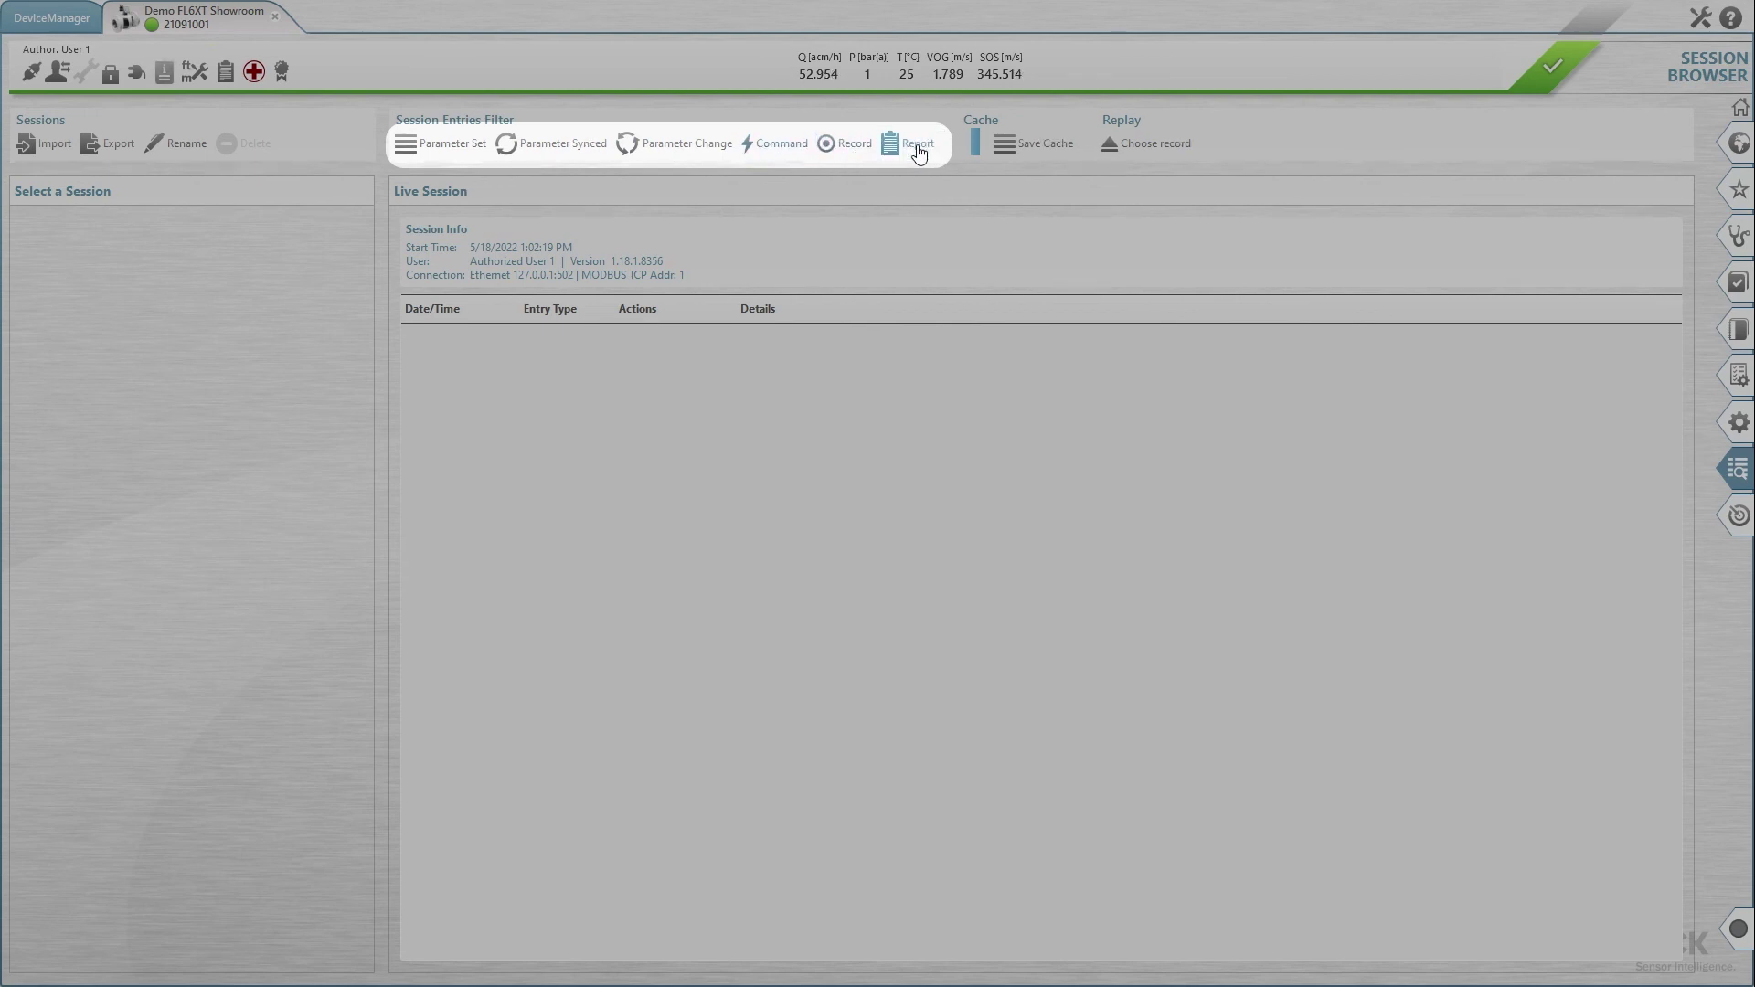
pyautogui.click(559, 152)
pyautogui.click(474, 154)
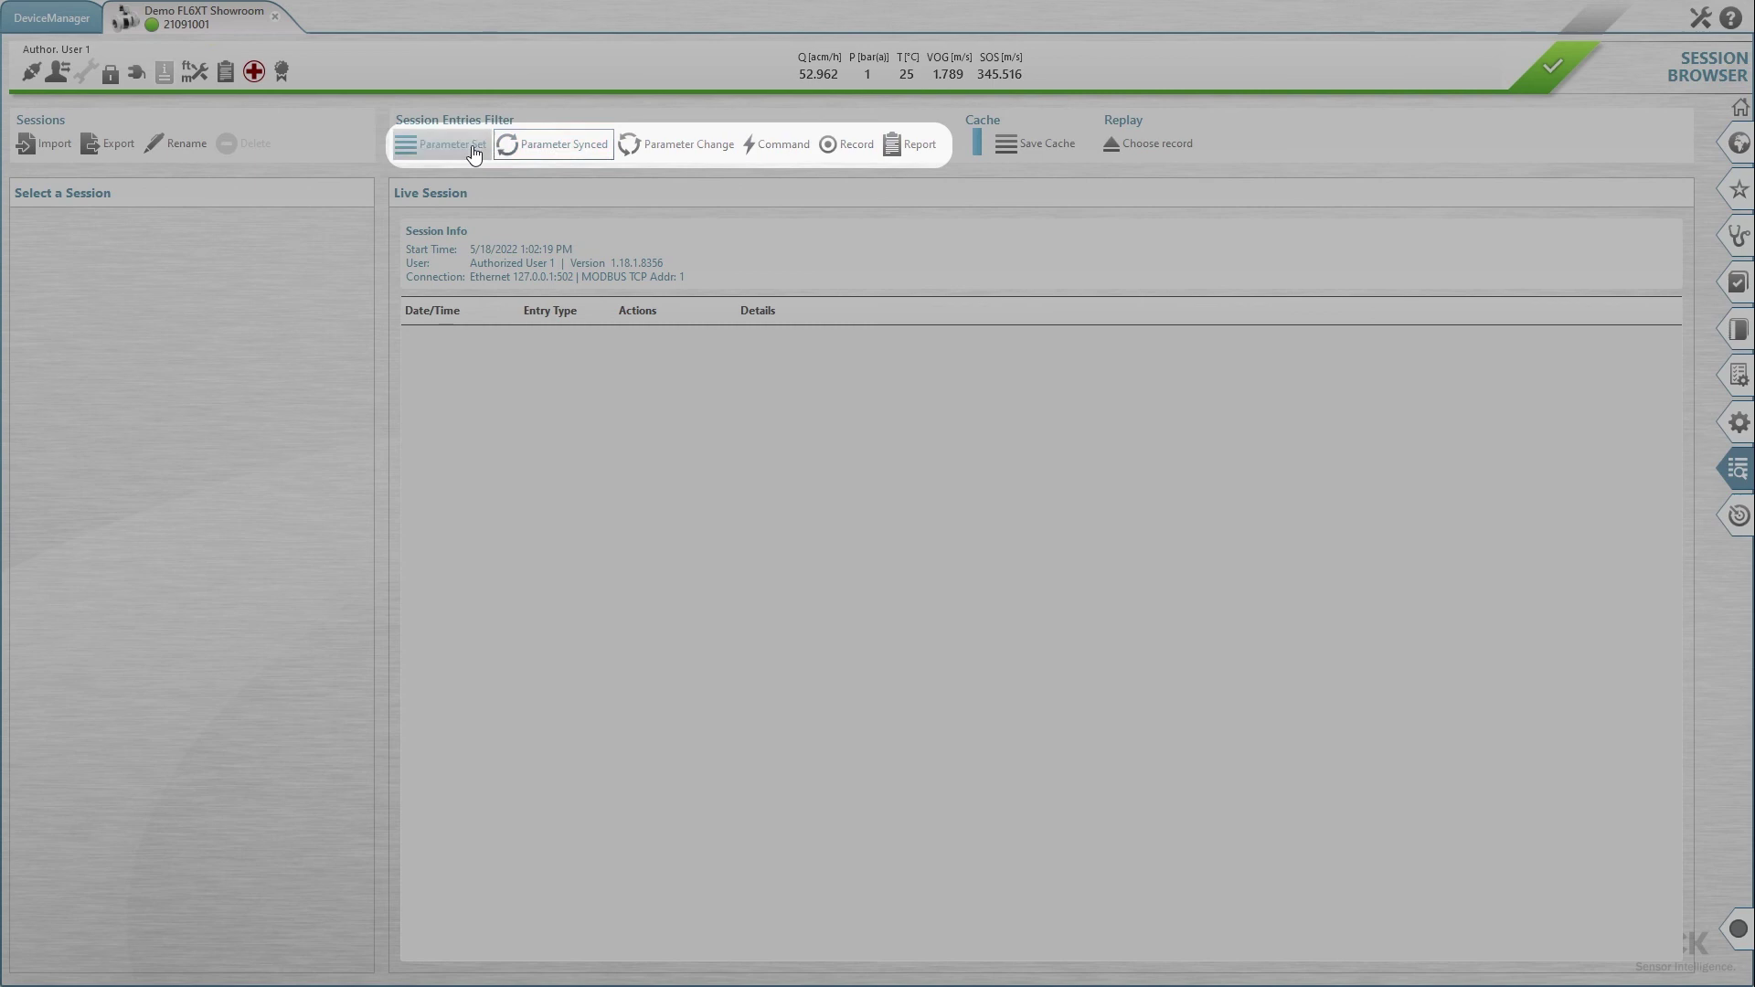